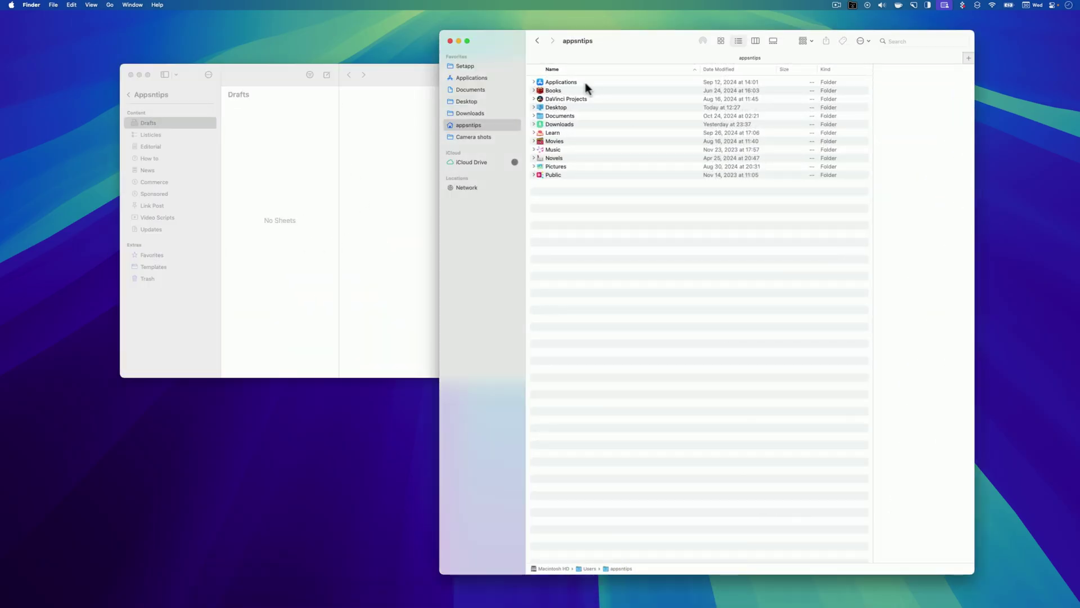
Step: Tile Finder into the right half of the screen and Ulysses into the left half
left_click_drag(609, 46, 1077, 180)
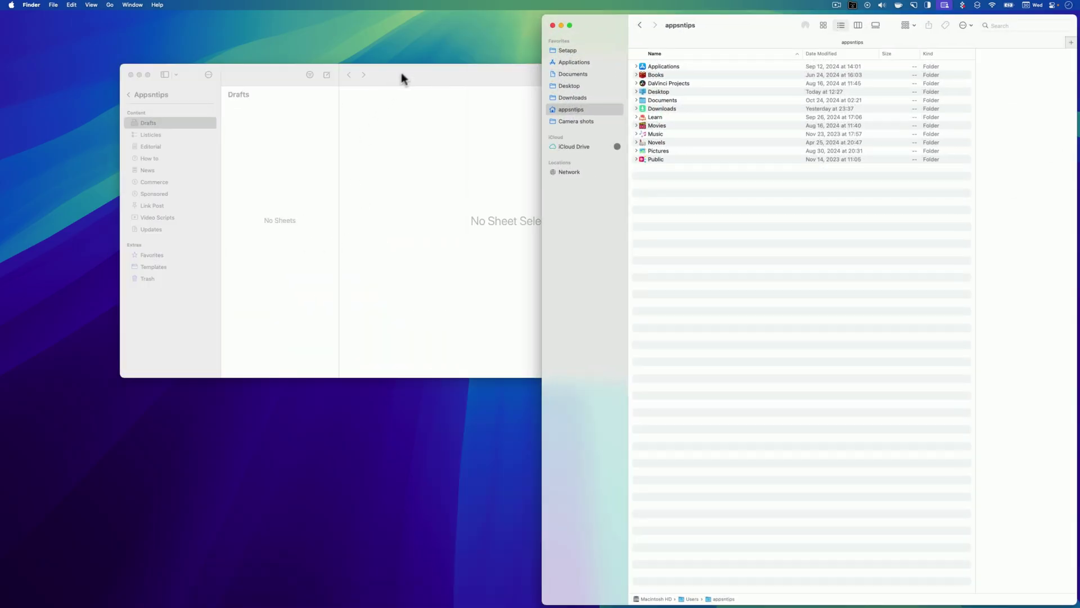
left_click_drag(403, 79, 3, 217)
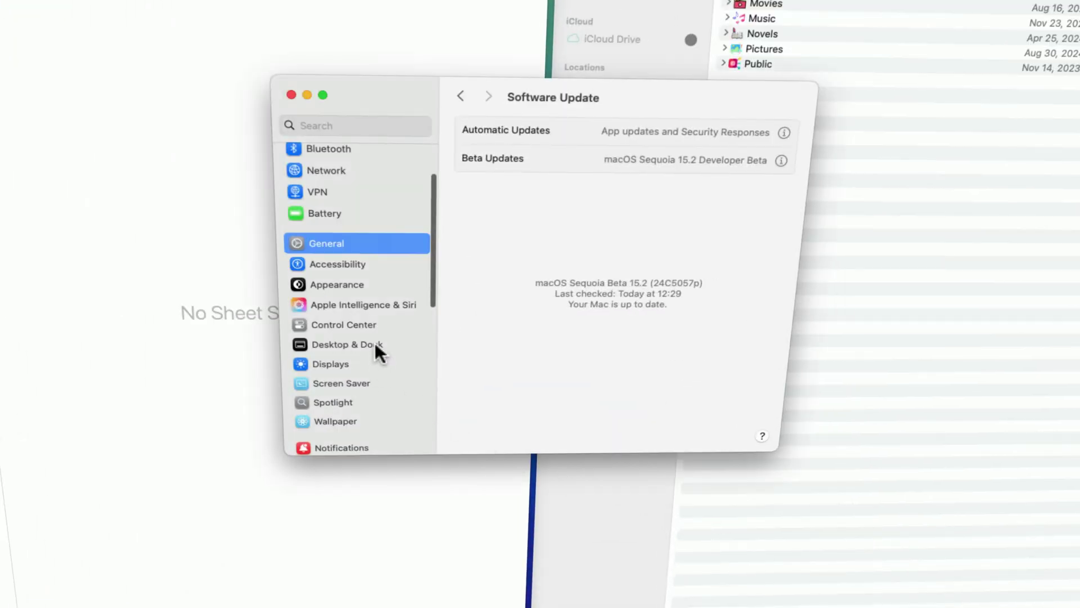
Step: Review the Windows tiling options in Desktop & Dock, then quit System Settings
scroll(346, 259, "down", 2)
left_click(344, 282)
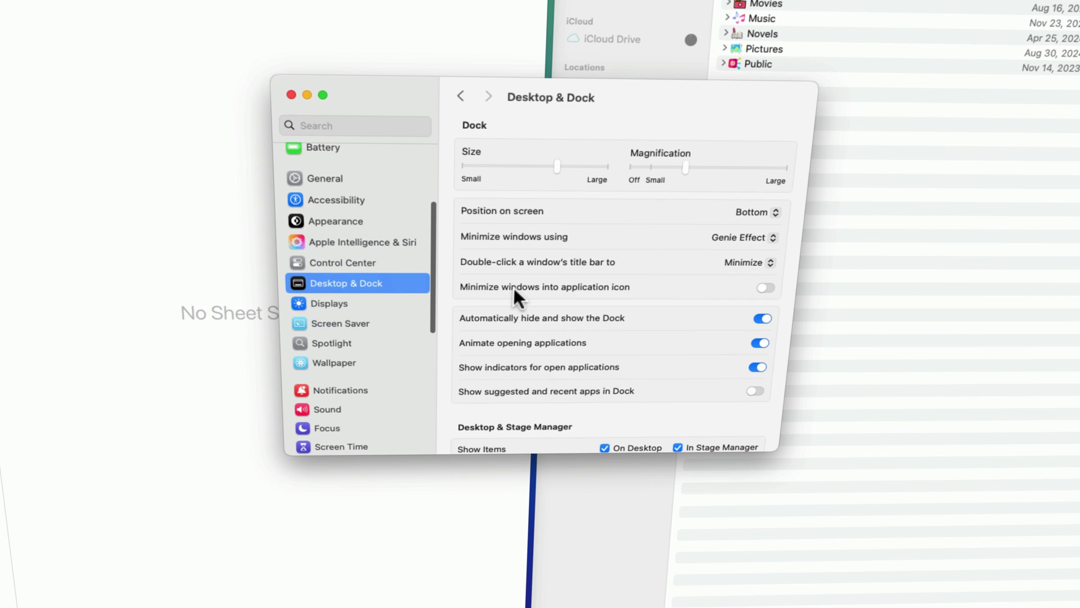
scroll(513, 288, "down", 5)
scroll(739, 312, "down", 10)
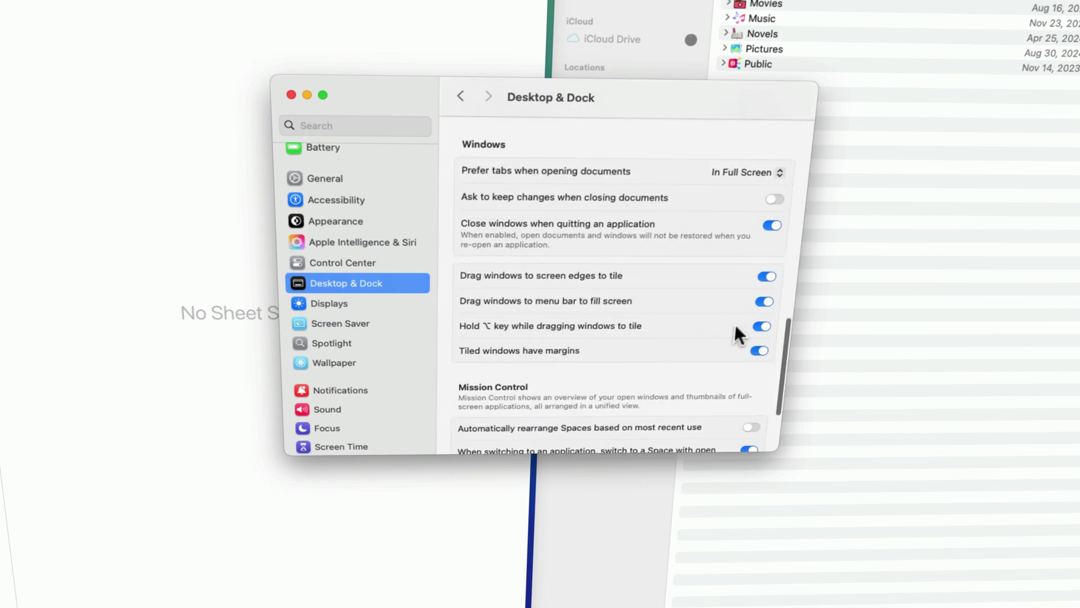
scroll(741, 320, "down", 2)
key("super+w")
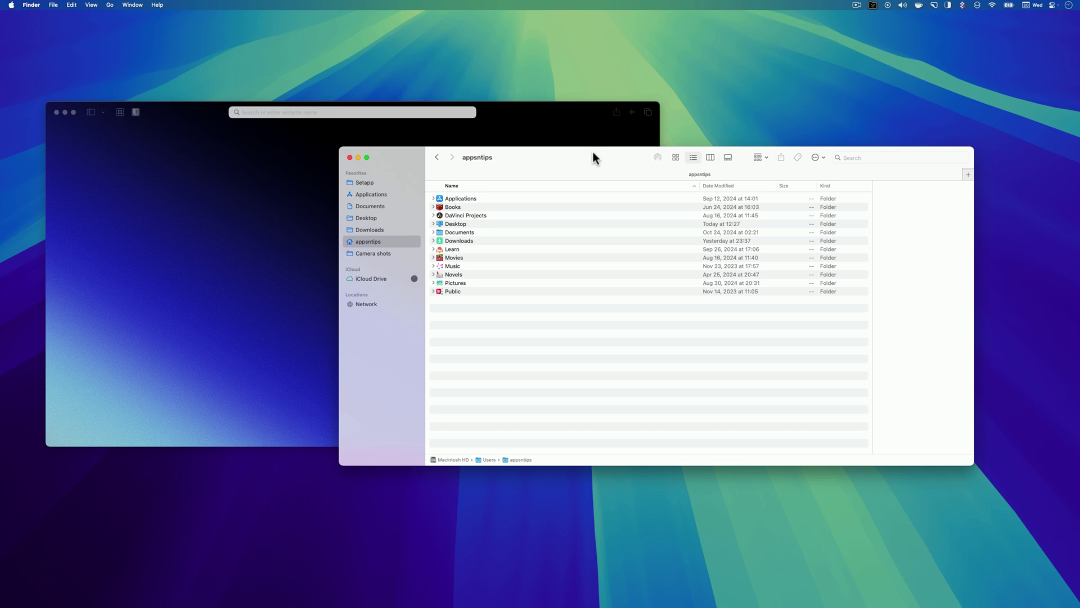
Step: Zoom and restore the Safari and Finder windows by their title bars, leaving Safari in front
double_click(537, 110)
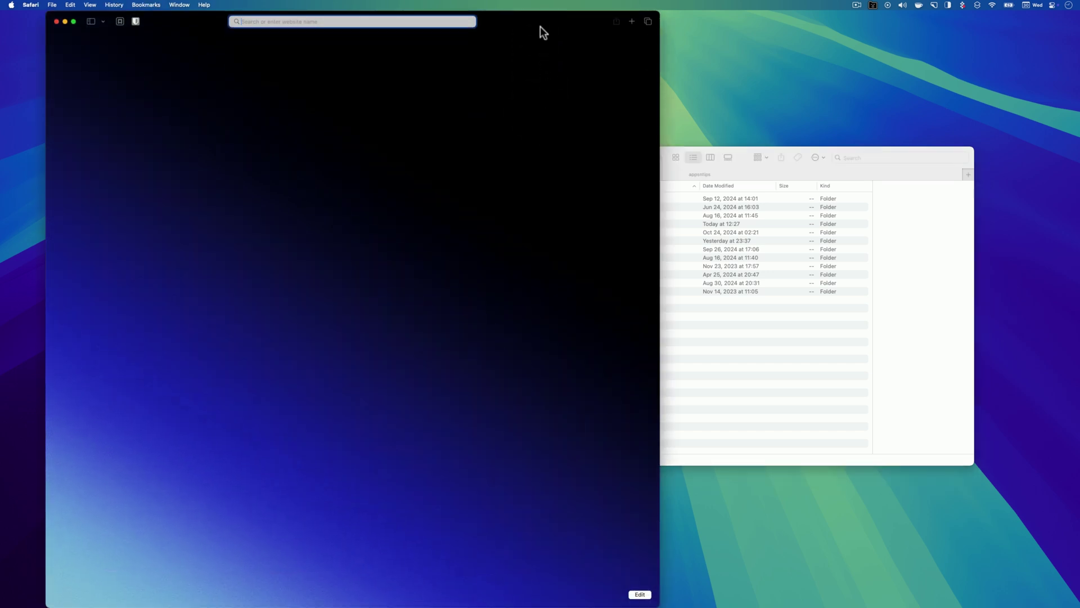
double_click(541, 25)
double_click(592, 153)
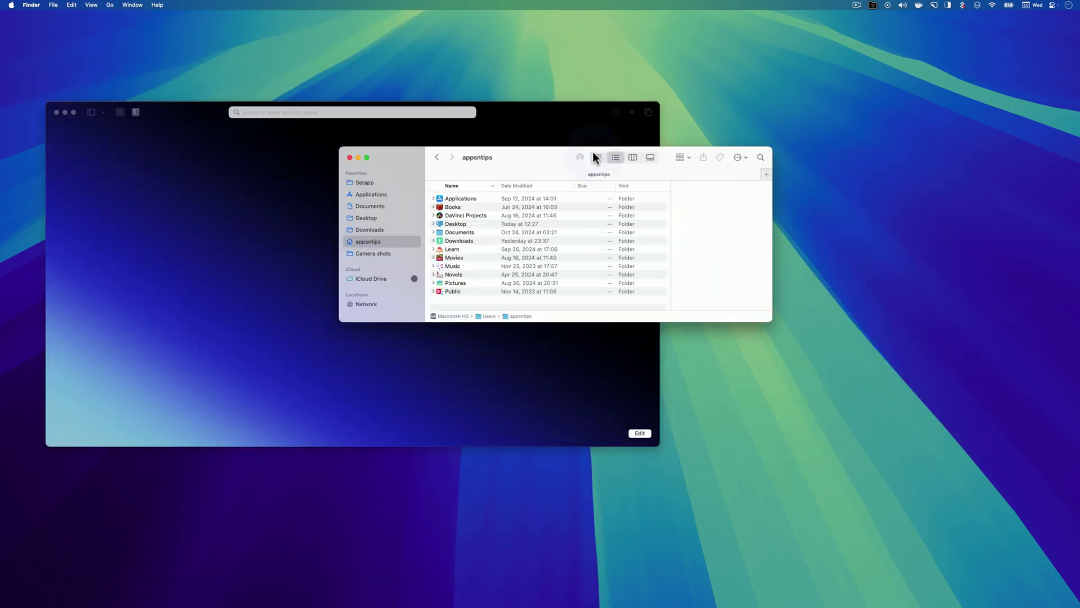
double_click(555, 153)
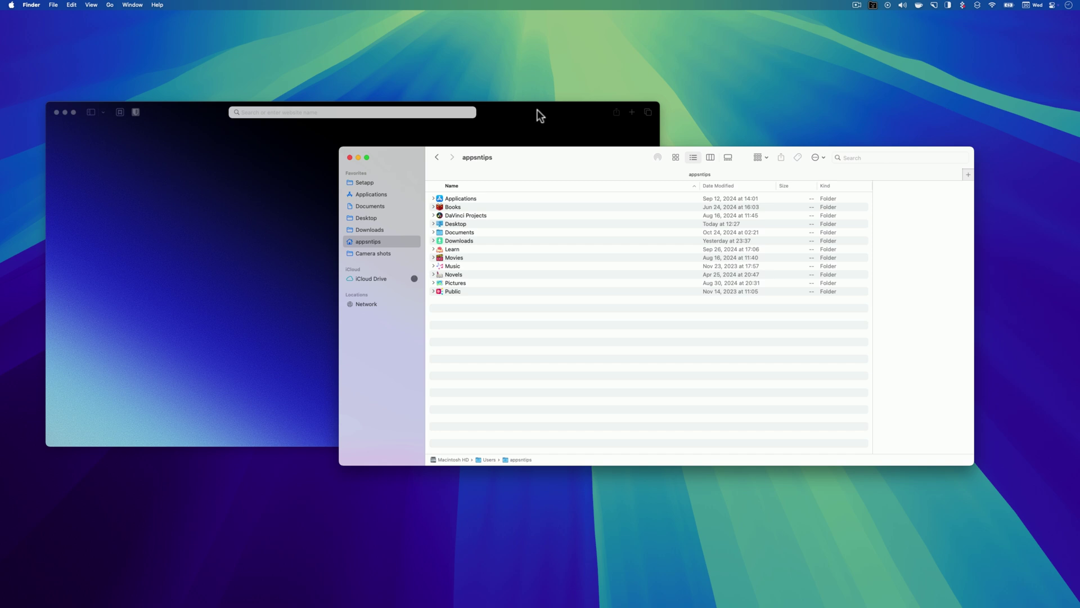
left_click(537, 110)
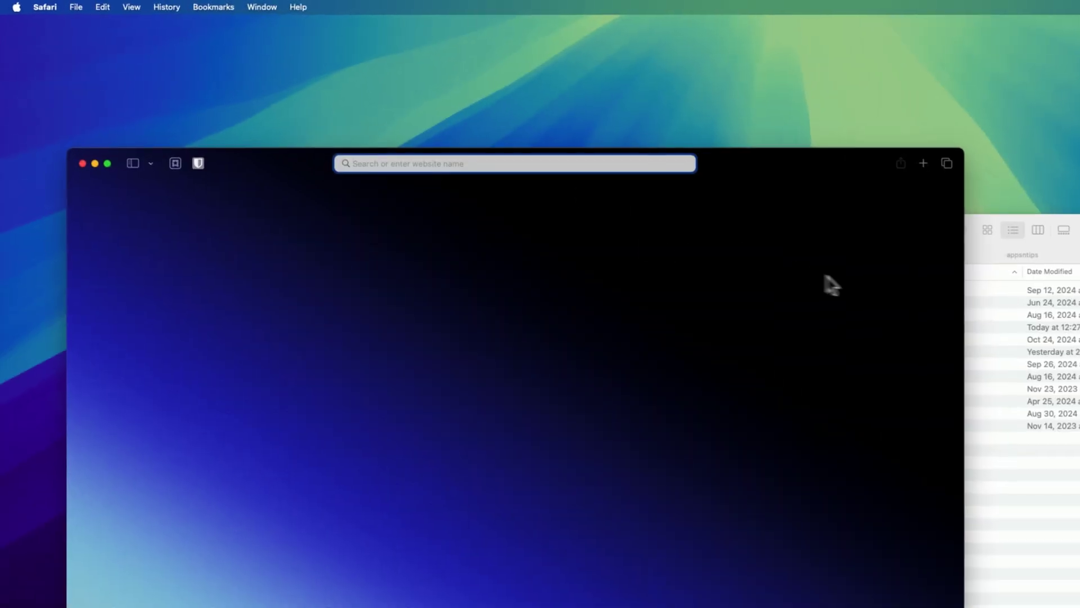
left_click(16, 8)
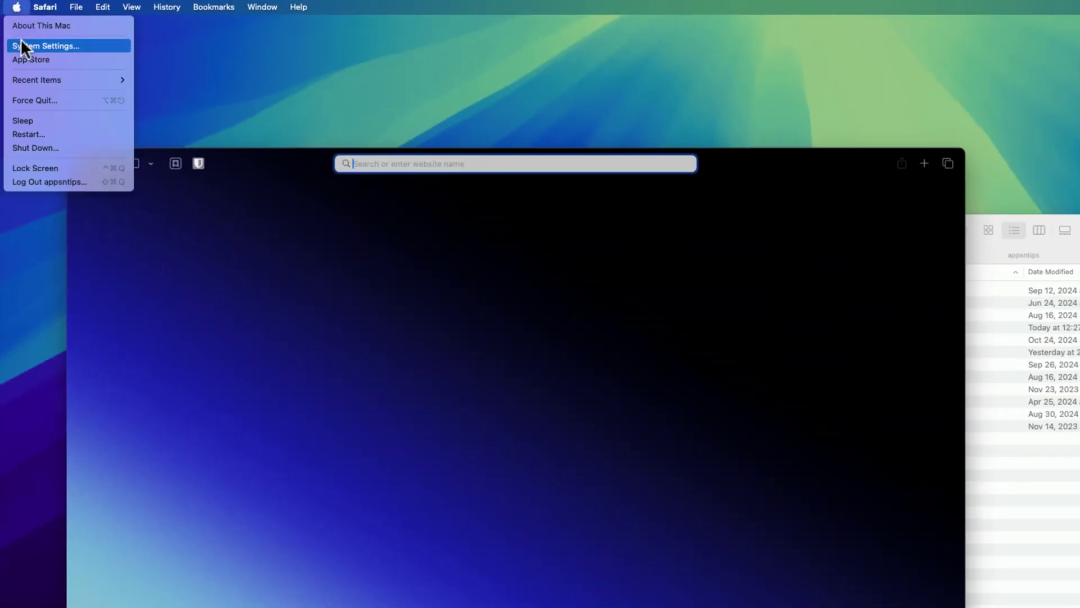
Step: In Desktop & Dock, set title-bar double-click to fill the screen
left_click(20, 39)
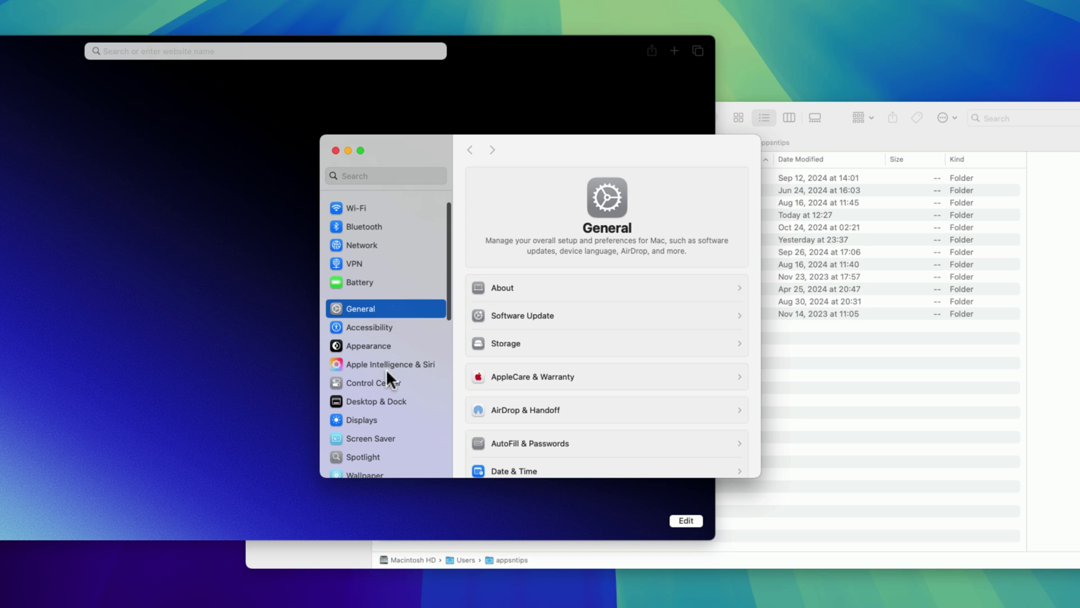
left_click(391, 399)
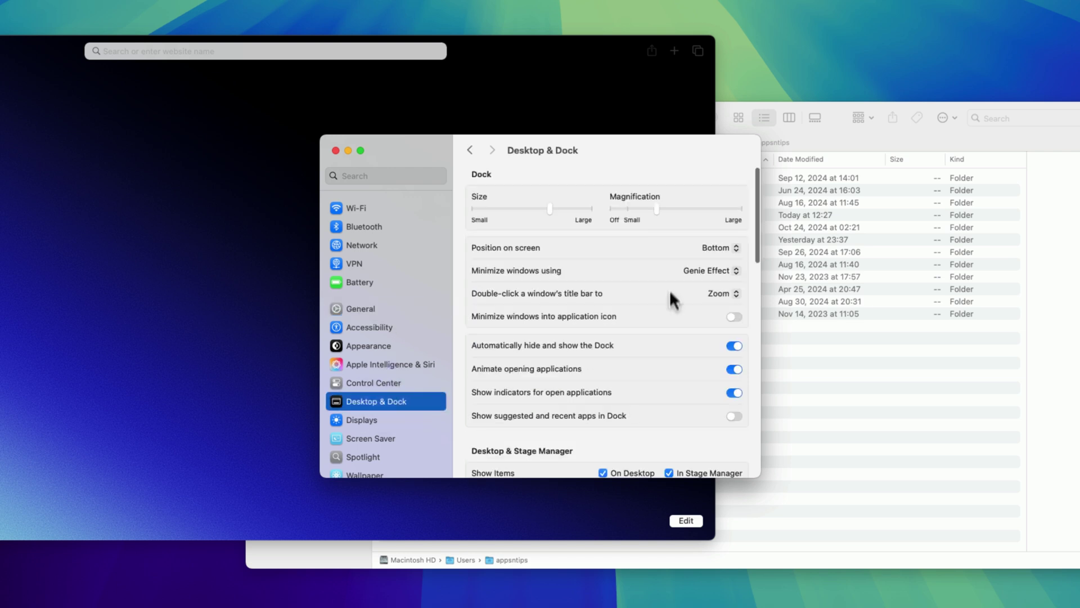
left_click(709, 293)
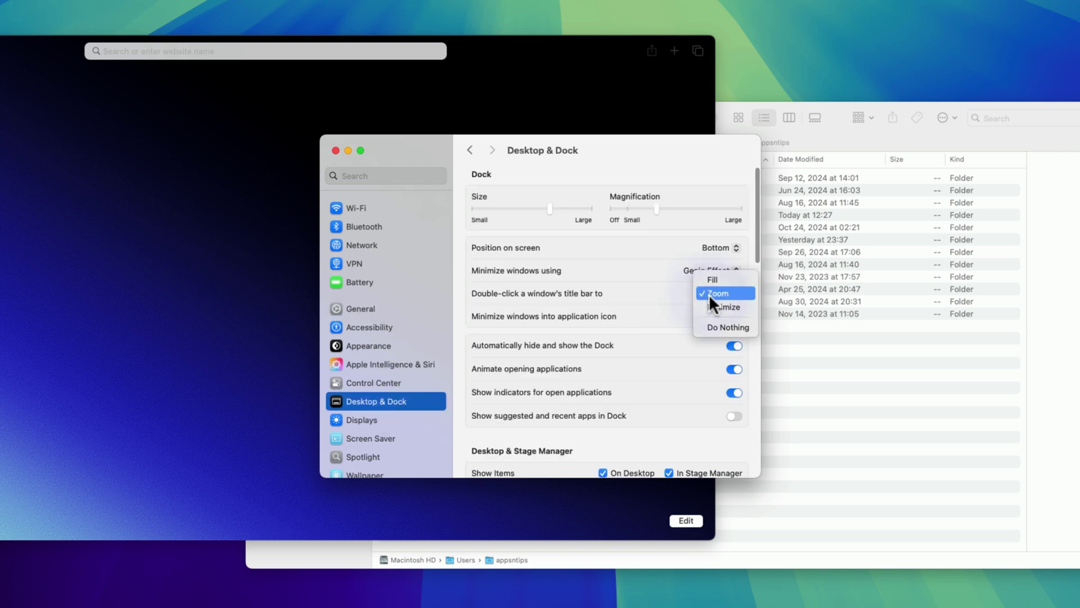
left_click(710, 280)
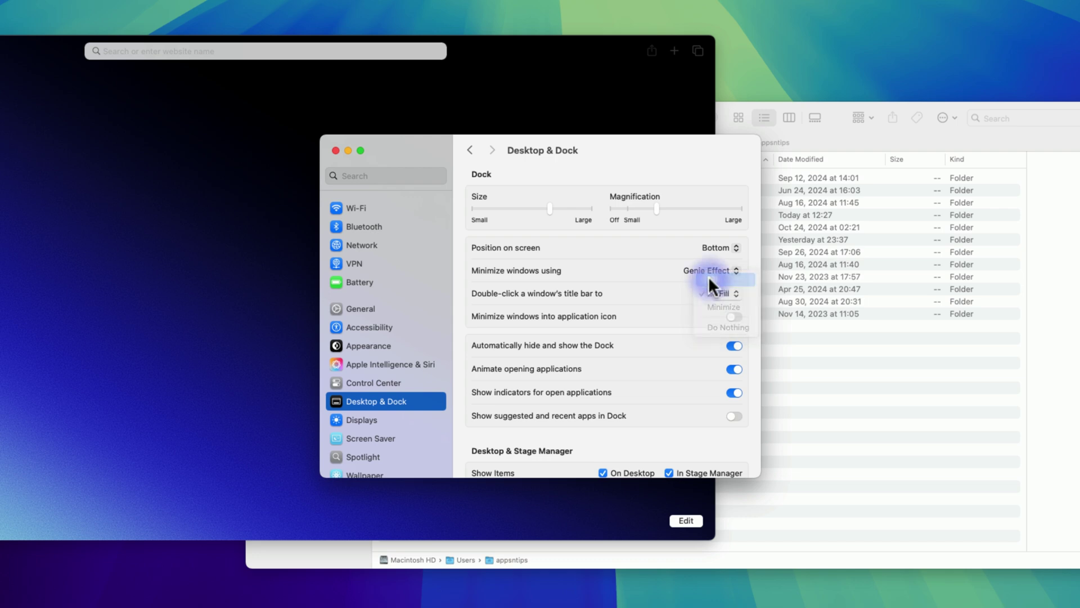
Step: Change the title-bar double-click action to Minimize and test it on Safari
left_click(523, 76)
key("super+Tab")
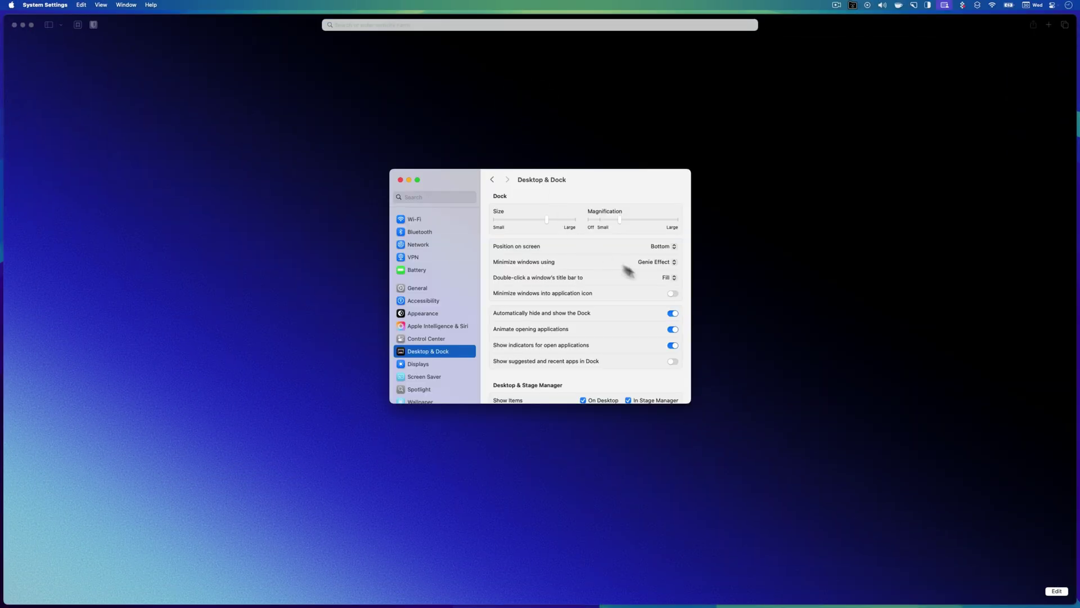
left_click(664, 278)
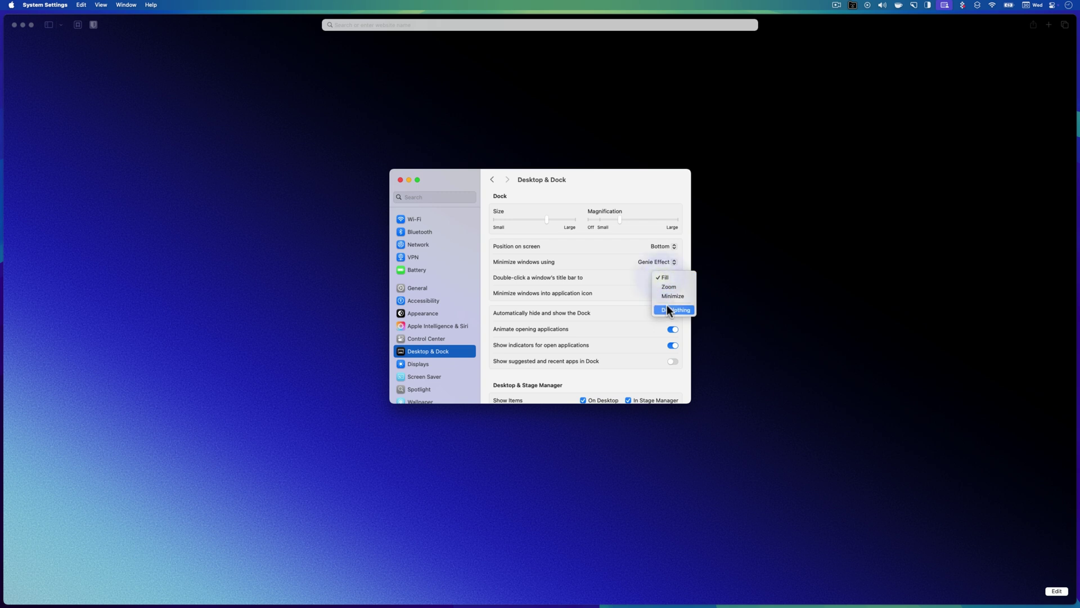
left_click(666, 297)
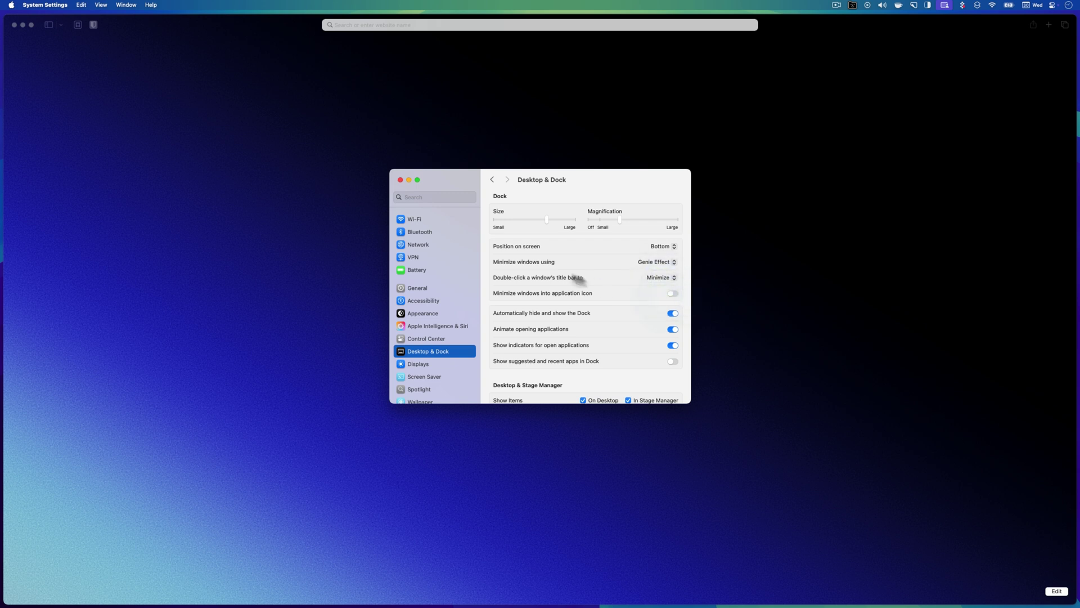
left_click(399, 180)
double_click(291, 21)
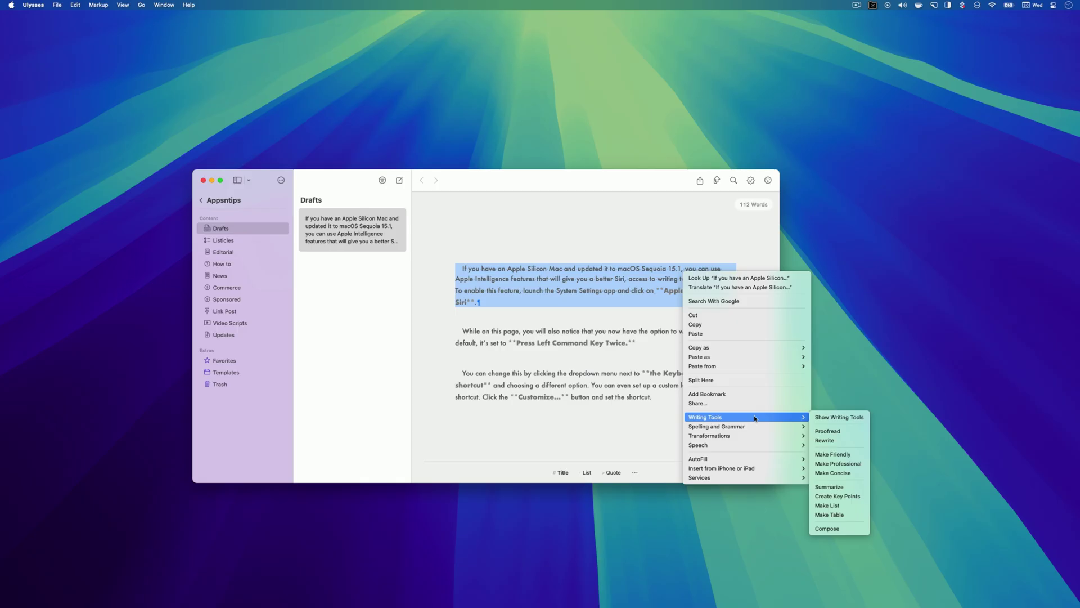
Step: Dismiss Writing Tools and ask Siri 'how to change wifi network'
left_click(873, 465)
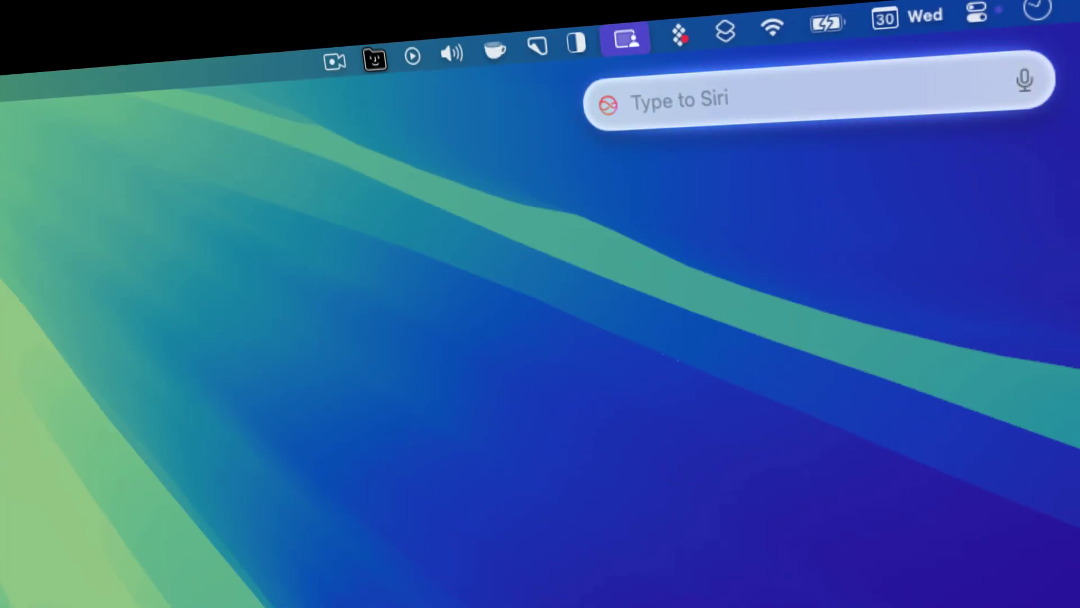
type("new type to siri")
key("super+a")
type("how to ")
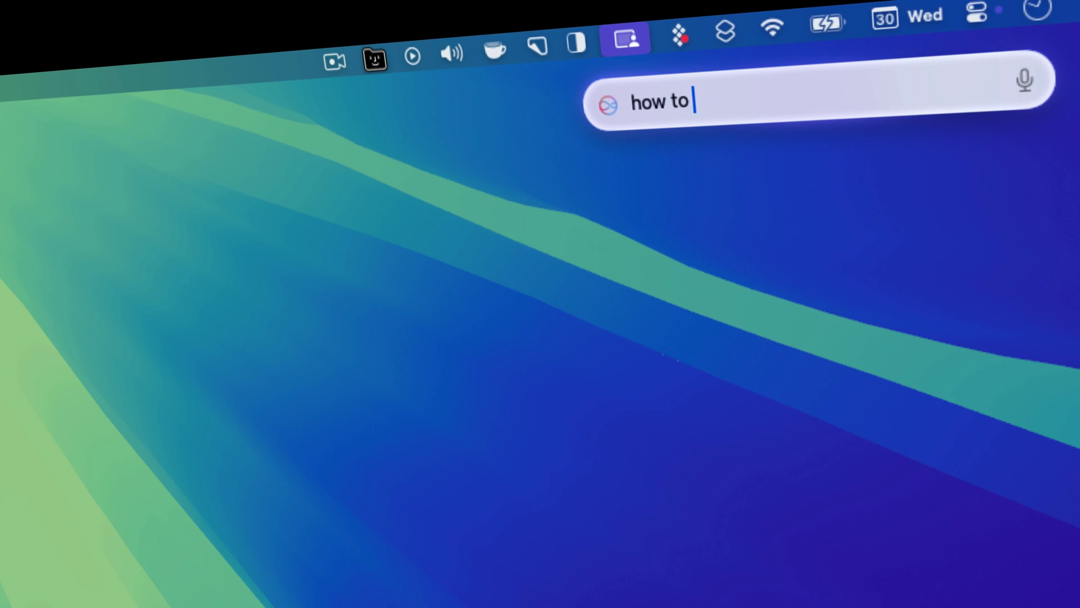
type("change wifi network")
key("Return")
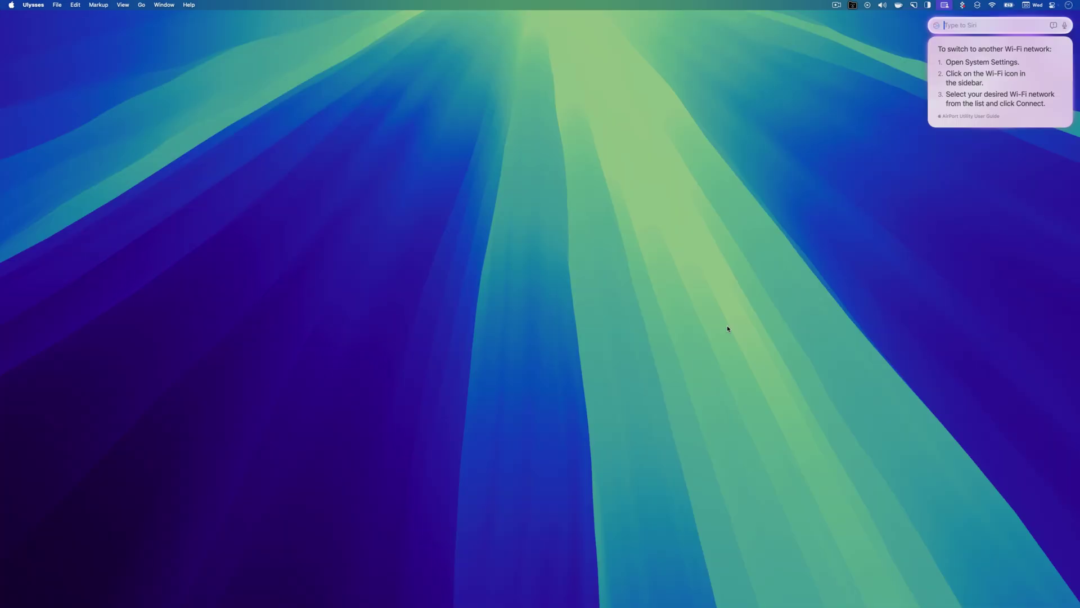
Step: In Apple Intelligence & Siri settings, choose Customize… for Siri's keyboard shortcut
left_click(11, 4)
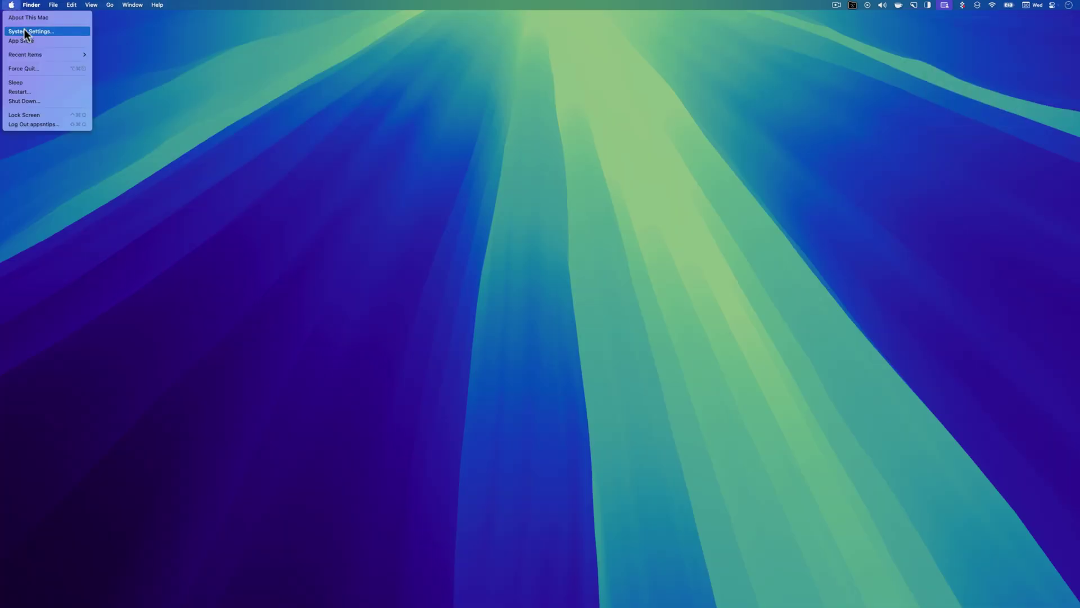
left_click(23, 29)
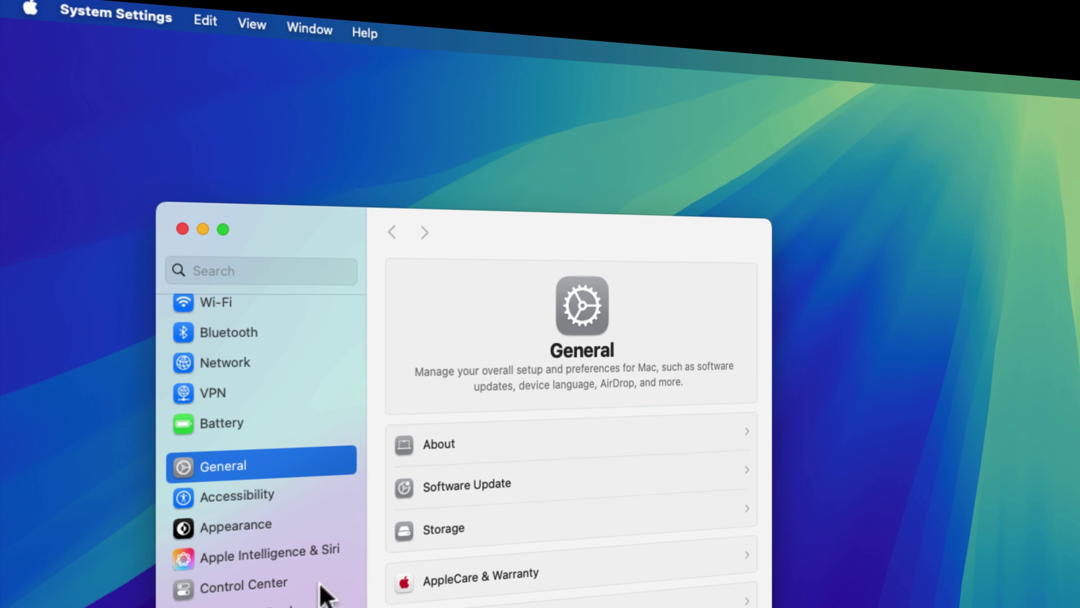
left_click(148, 275)
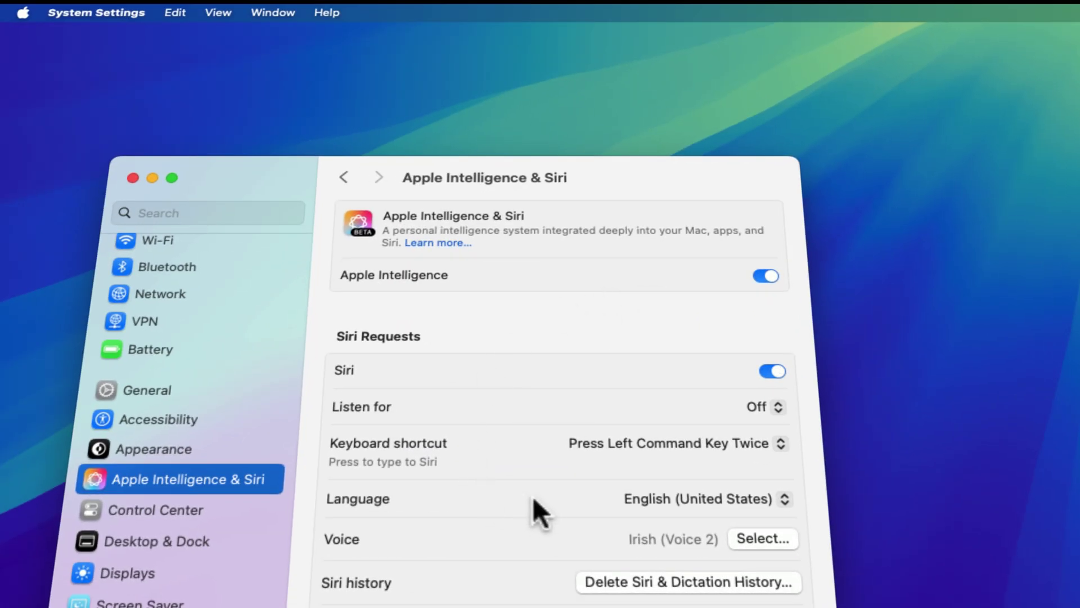
left_click(734, 444)
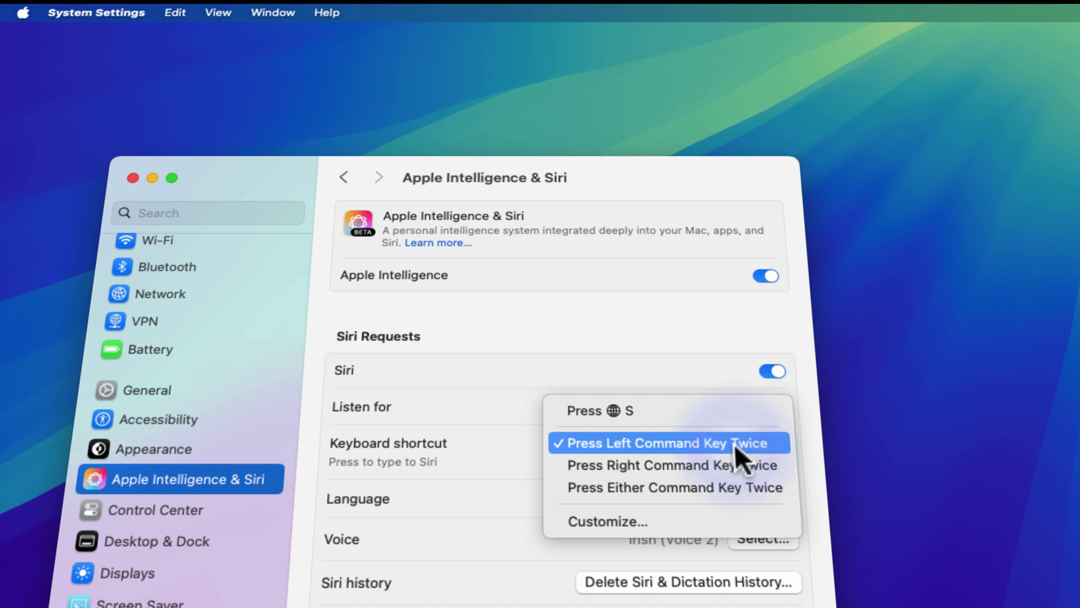
left_click(697, 518)
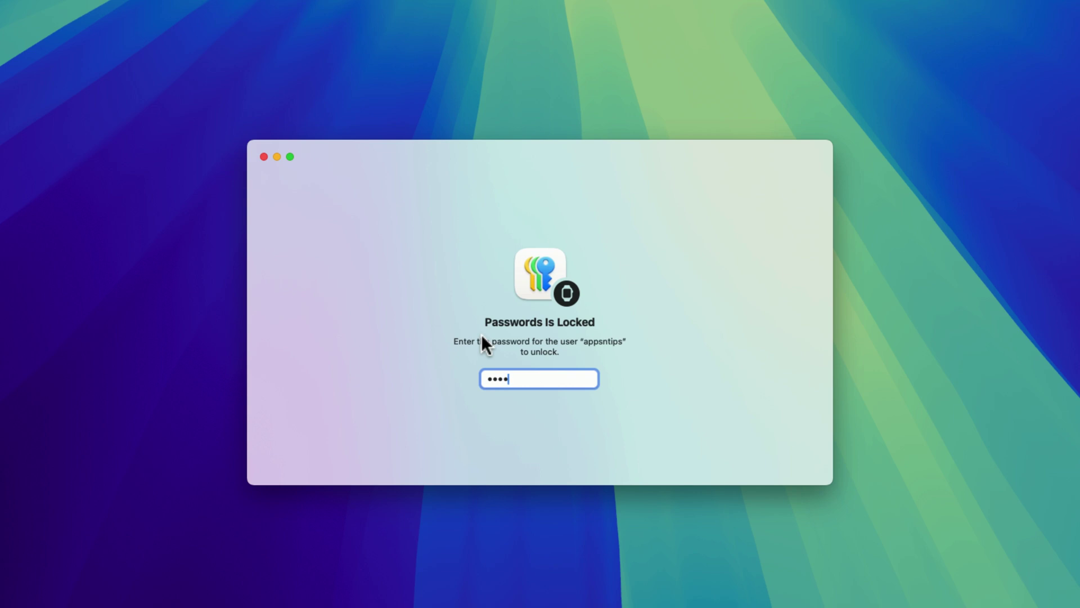
Step: Unlock the Passwords app with the account password
type("••")
key("Return")
type("•••••••••••")
key("Return")
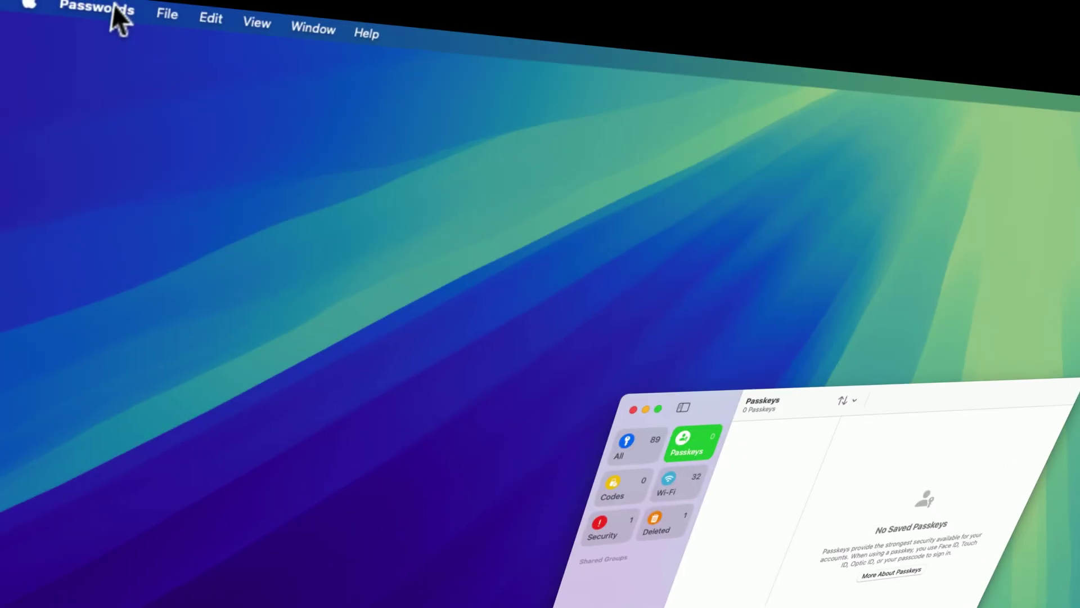
Step: Enable Show Passwords in Menu Bar in Passwords settings
left_click(107, 8)
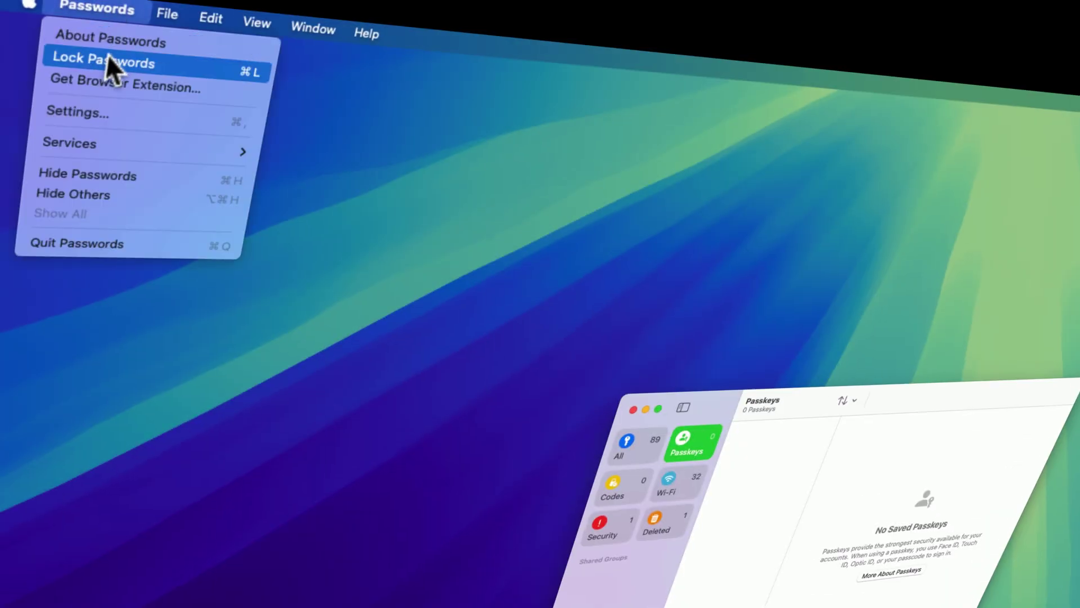
left_click(113, 115)
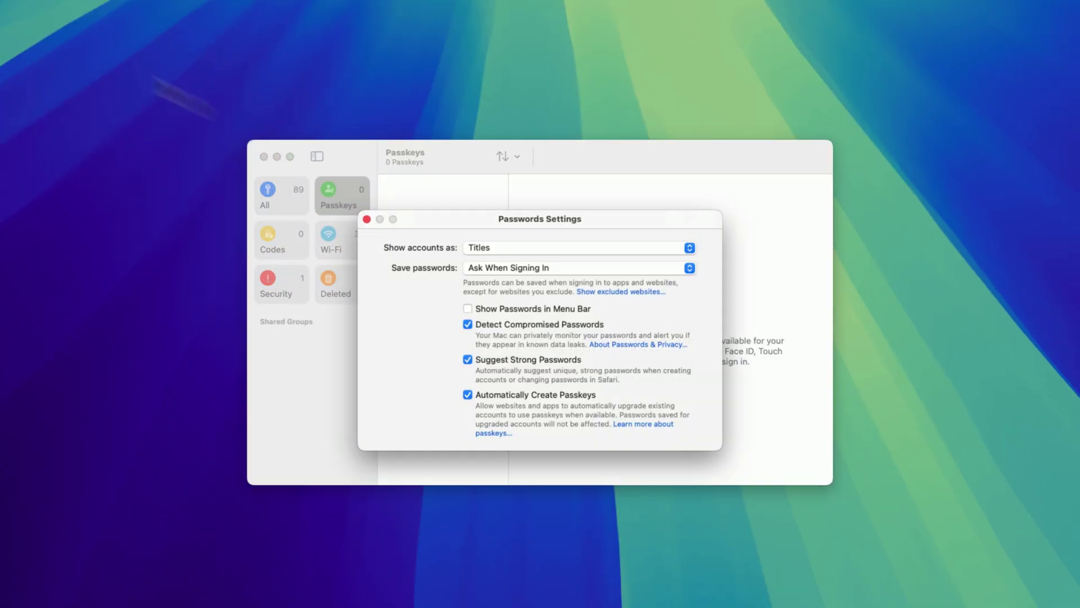
left_click(502, 308)
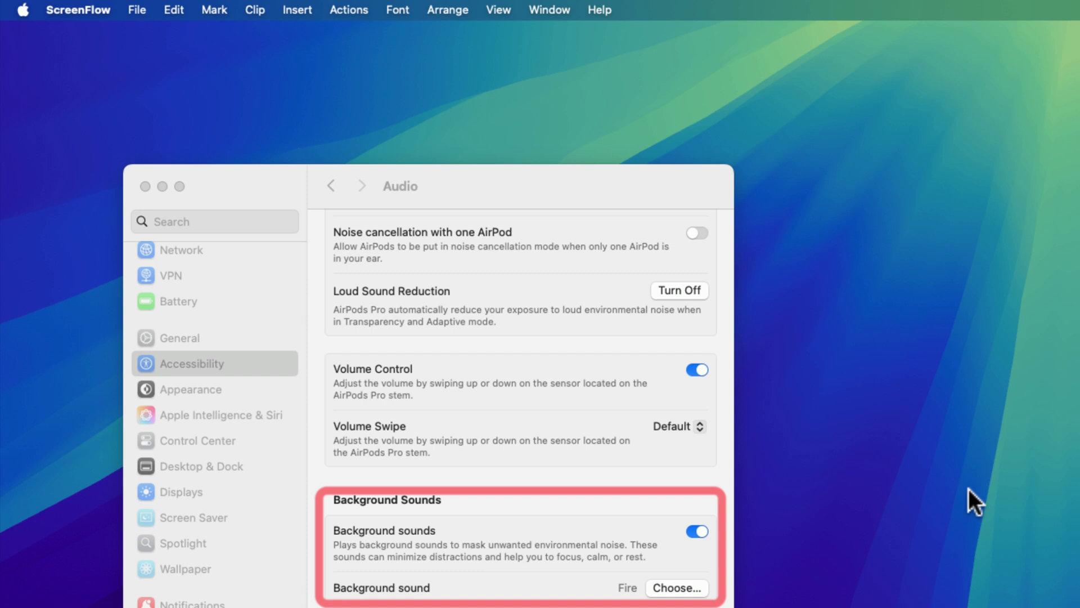
Step: Try the Night and Stream background sounds, then keep Fire
left_click(670, 587)
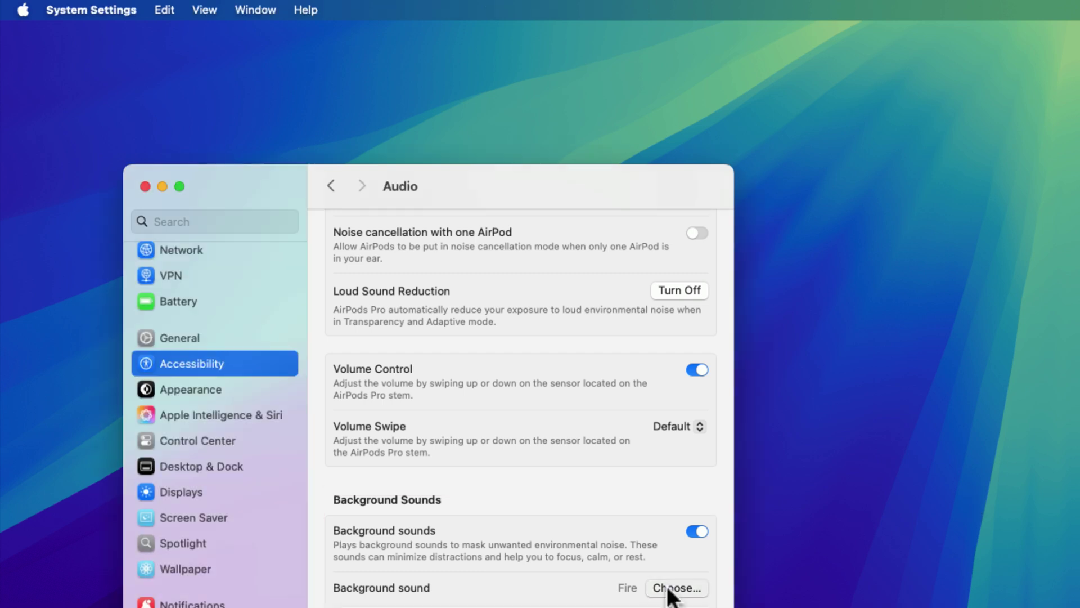
left_click(463, 554)
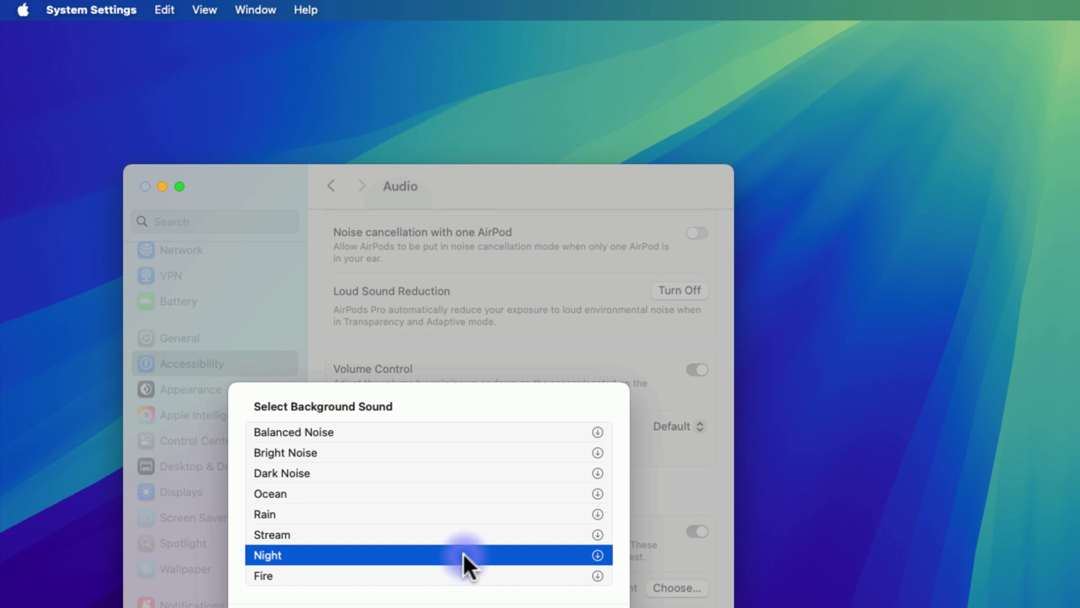
left_click(462, 534)
left_click(464, 574)
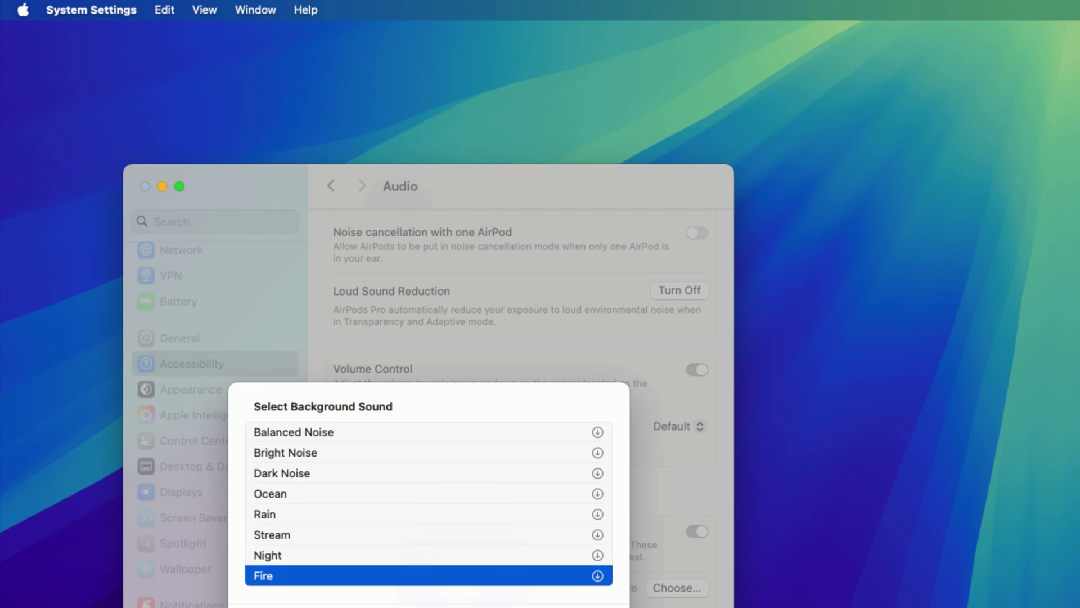
key("Return")
Step: Go to General > Accessibility > Audio and scroll to Background Sounds
left_click(209, 339)
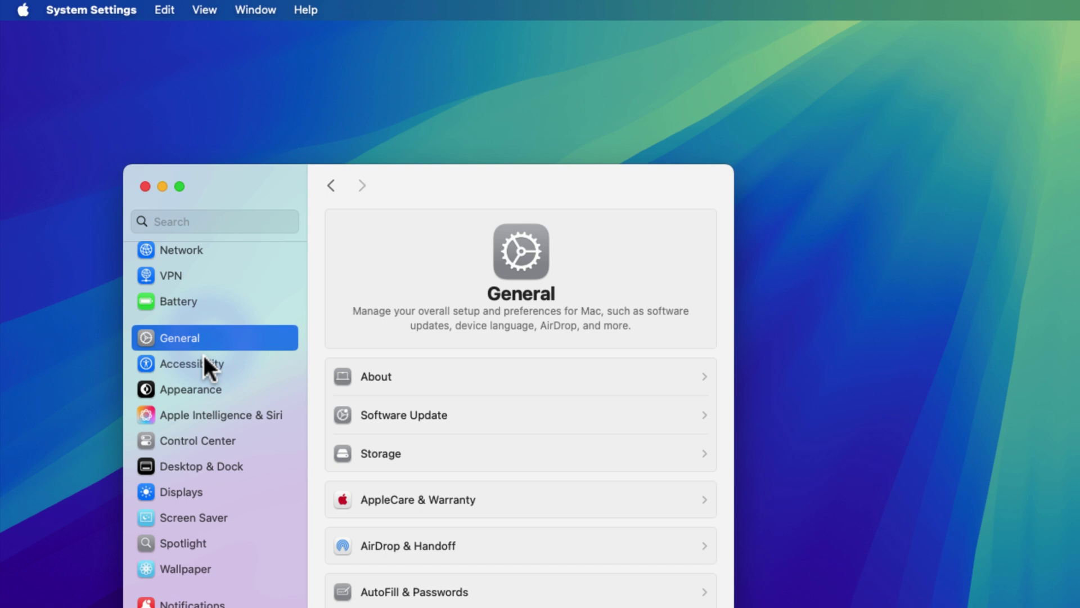
left_click(204, 359)
scroll(538, 468, "down", 5)
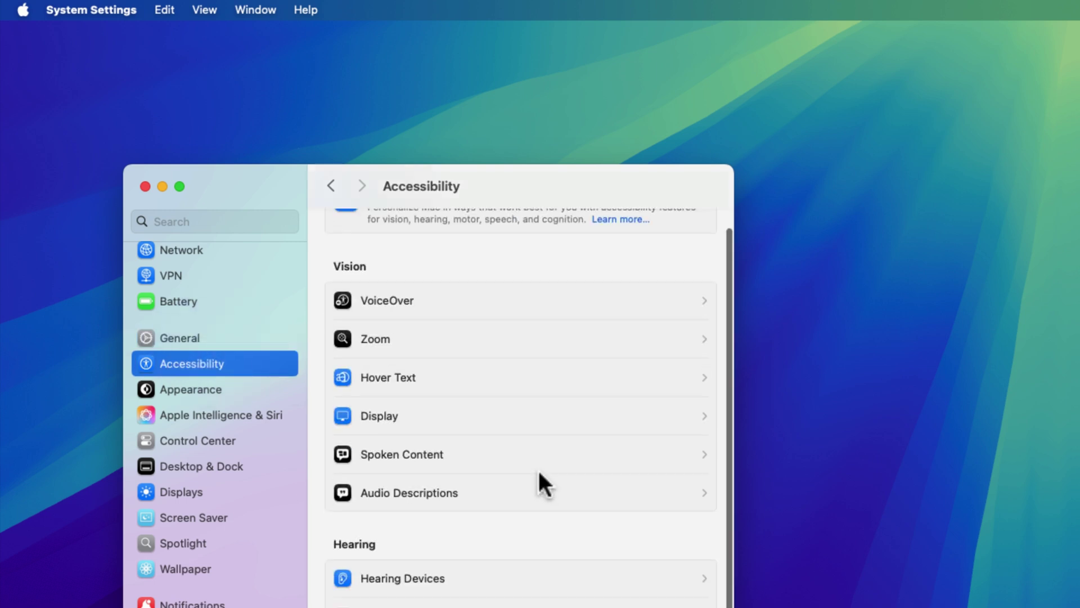
left_click(512, 450)
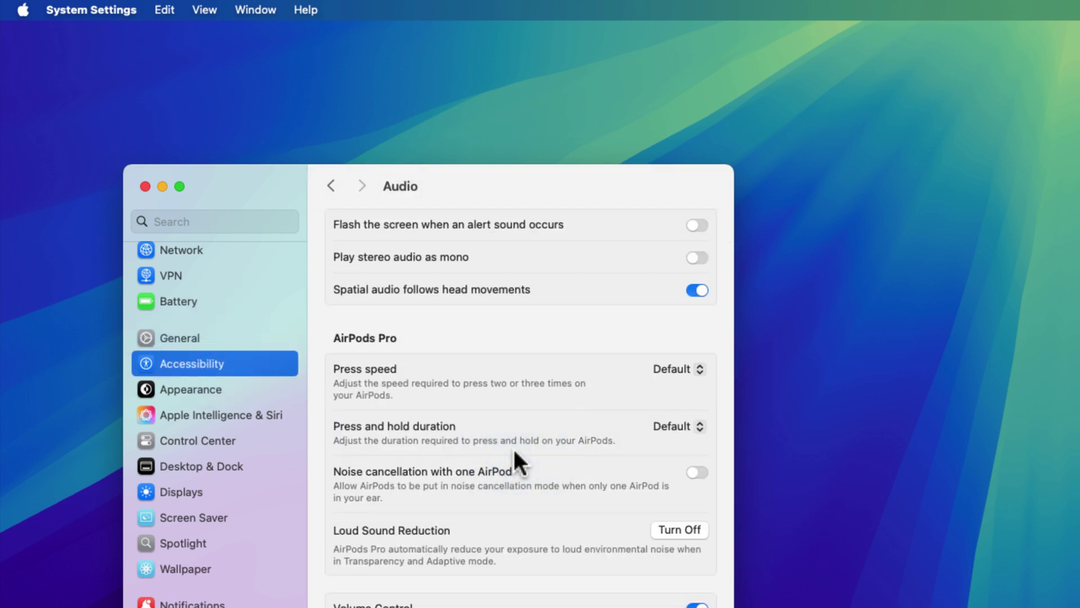
scroll(512, 447, "down", 3)
scroll(512, 446, "down", 5)
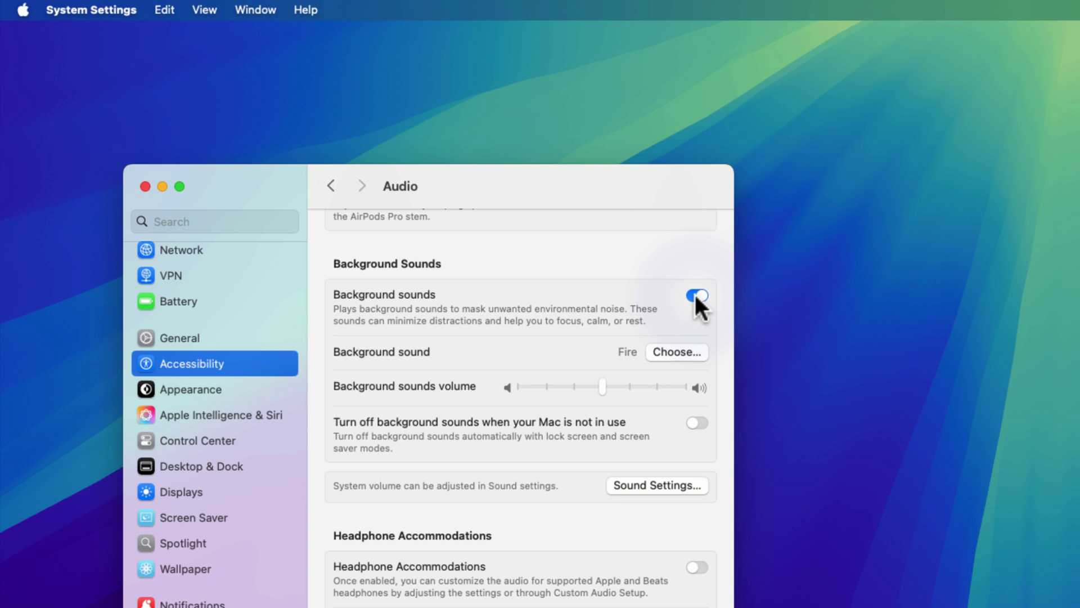
Step: Turn off background sounds and enable Hearing in both the menu bar and Control Center
left_click(697, 295)
left_click(199, 437)
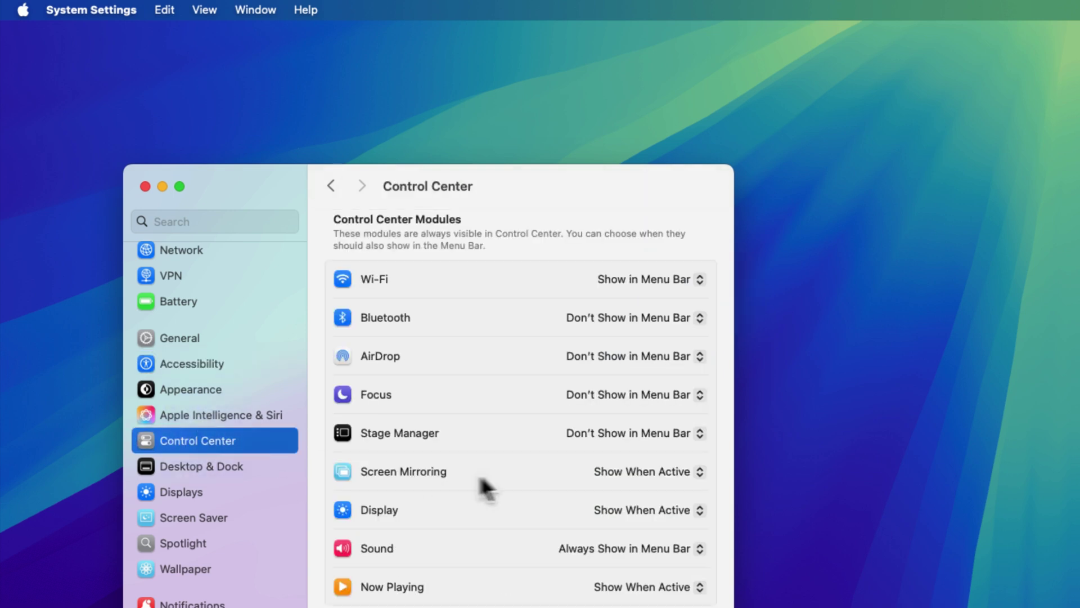
scroll(509, 476, "down", 15)
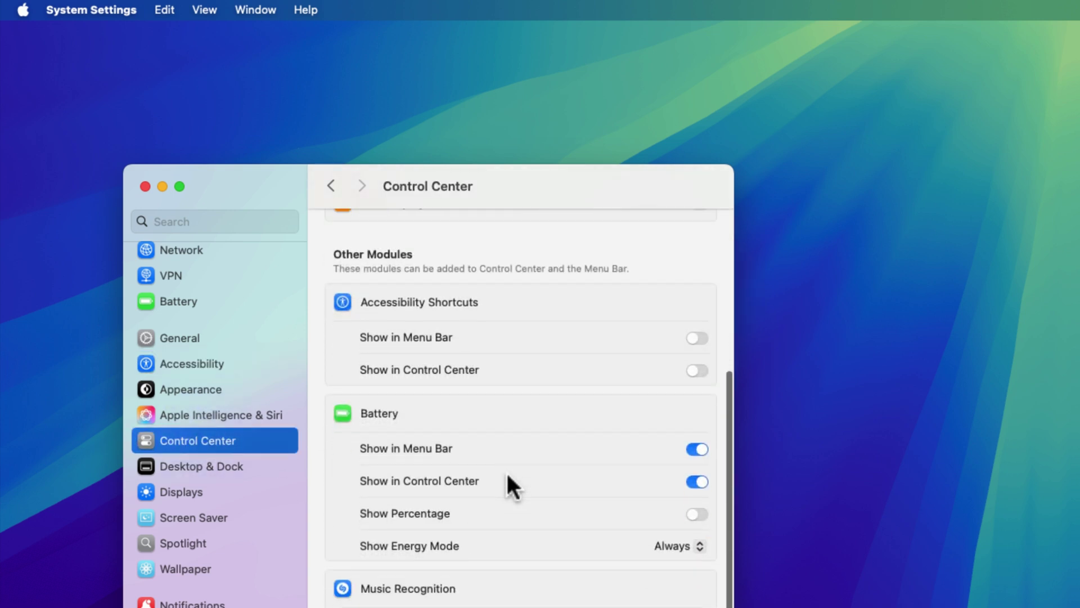
scroll(507, 475, "down", 5)
scroll(512, 478, "up", 2)
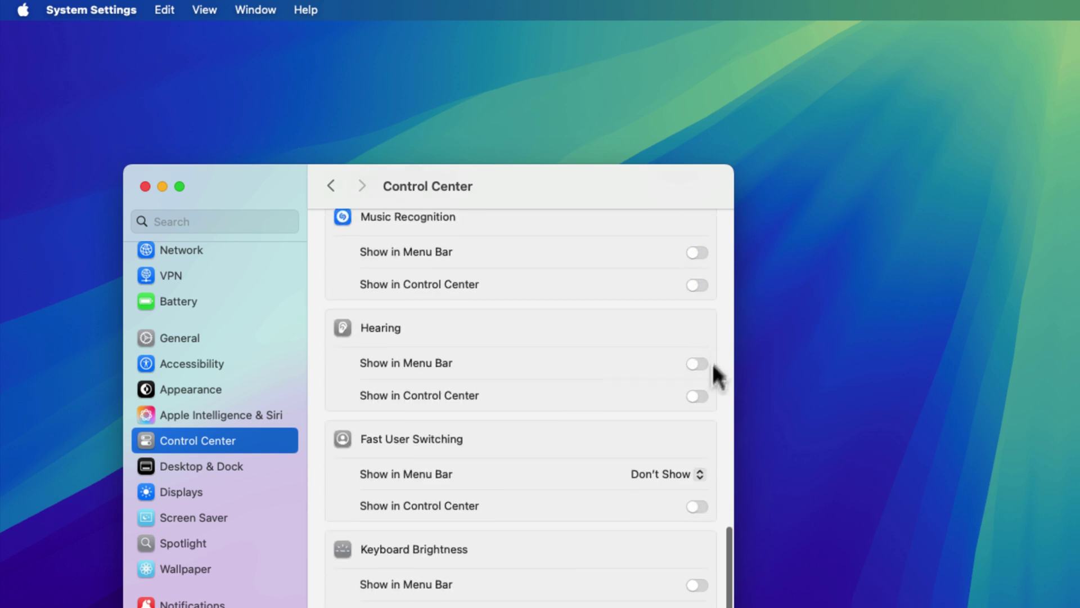
left_click(696, 364)
left_click(695, 395)
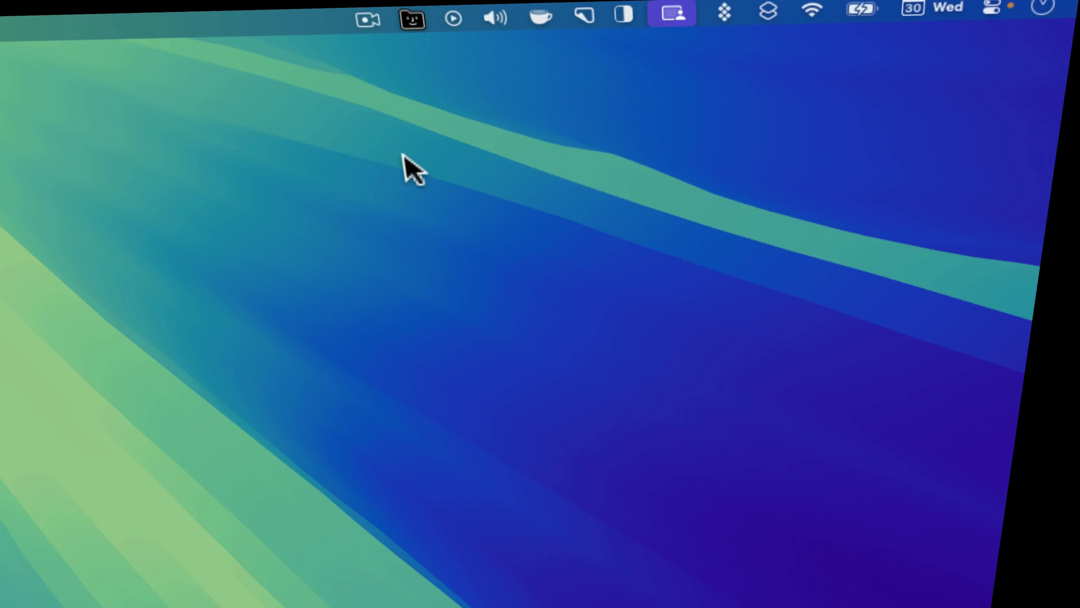
Step: Open the Hearing panel from the menu bar's Control Center
left_click(996, 8)
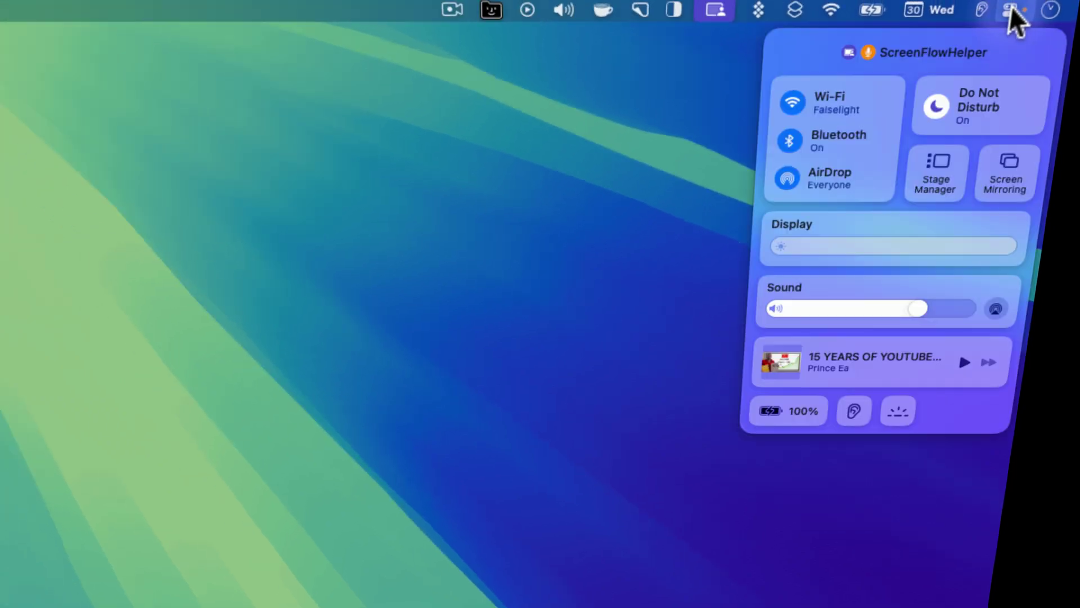
left_click(855, 406)
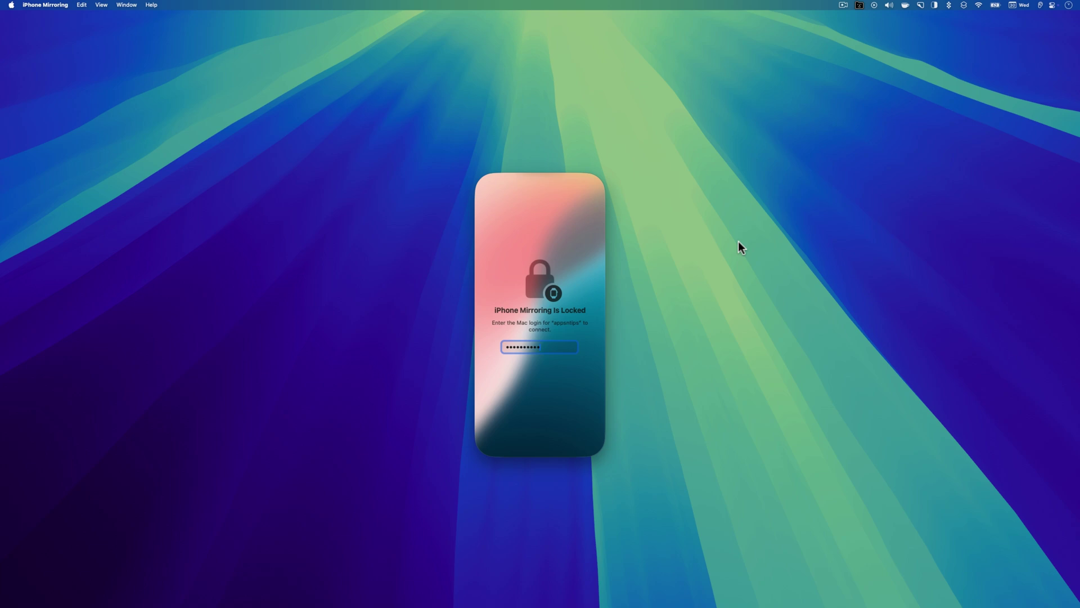
Step: Unlock iPhone Mirroring with the Mac login password, then open System Settings from the Apple menu
key("Return")
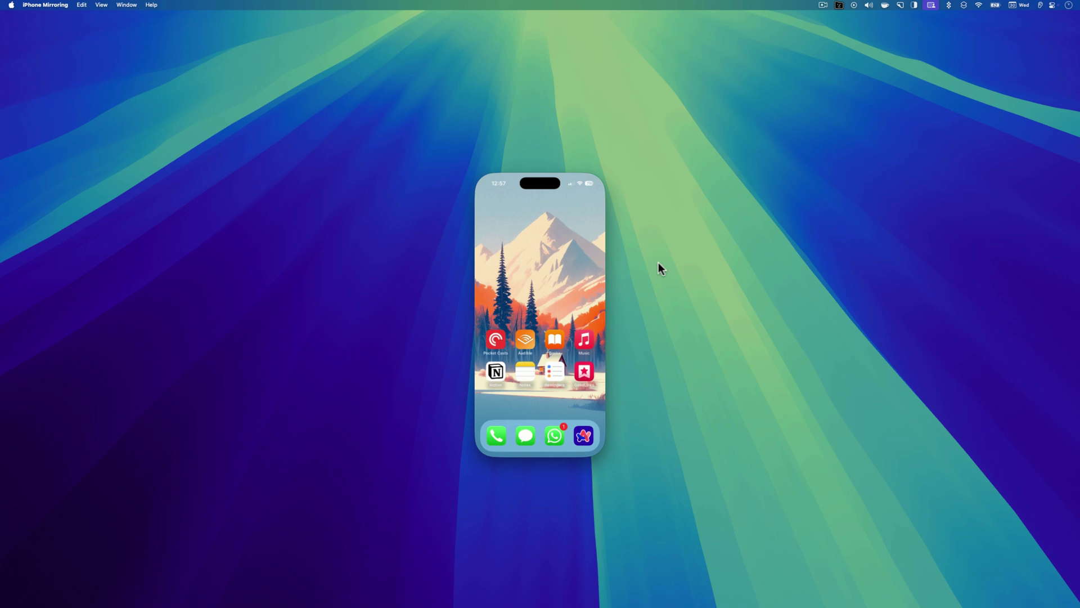
left_click(11, 5)
left_click(25, 30)
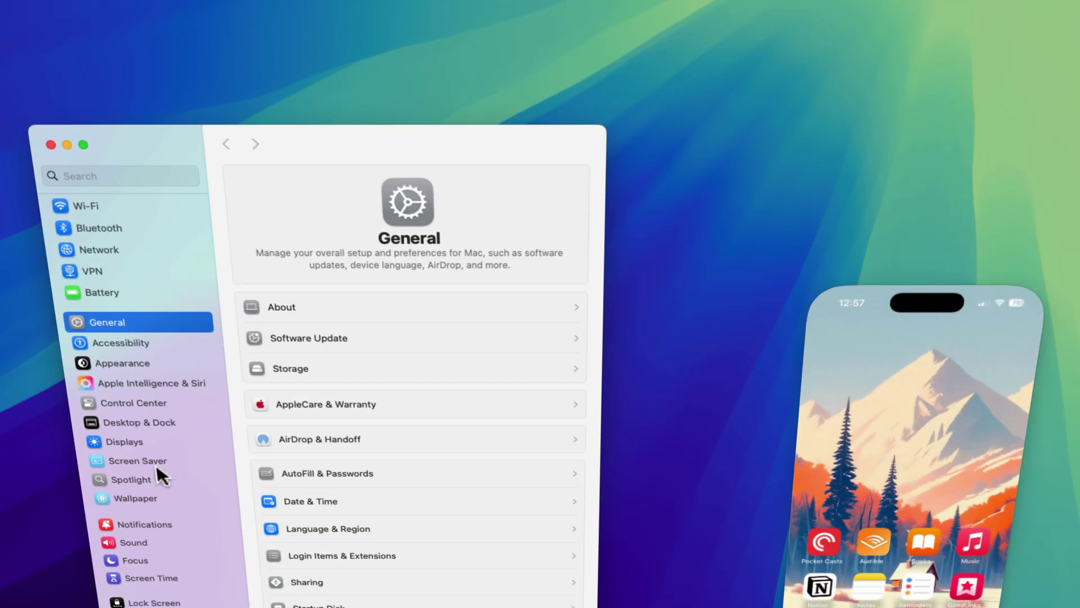
scroll(126, 287, "down", 5)
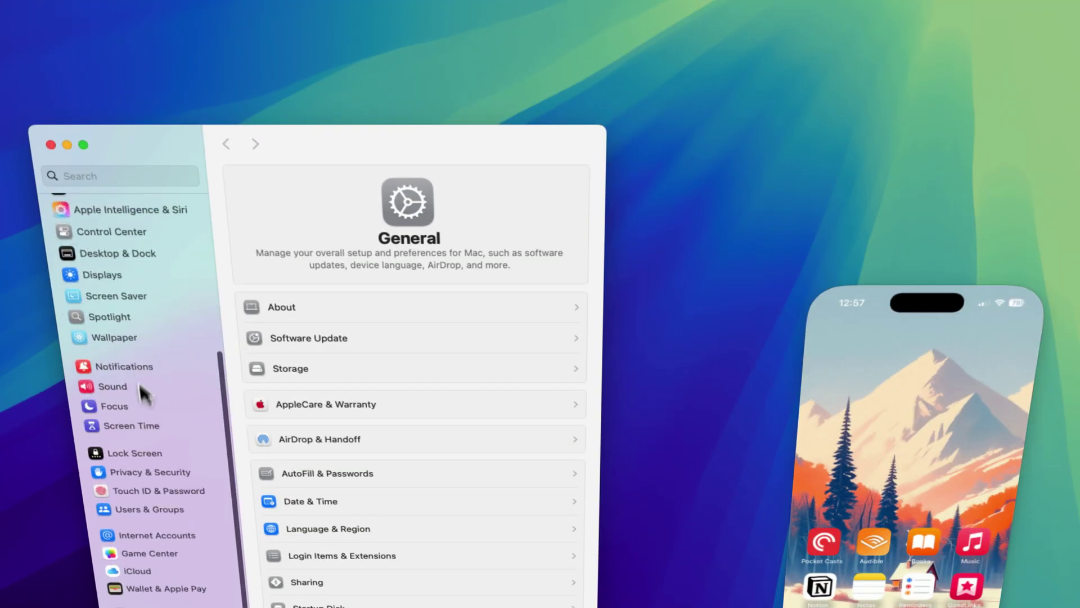
left_click(103, 218)
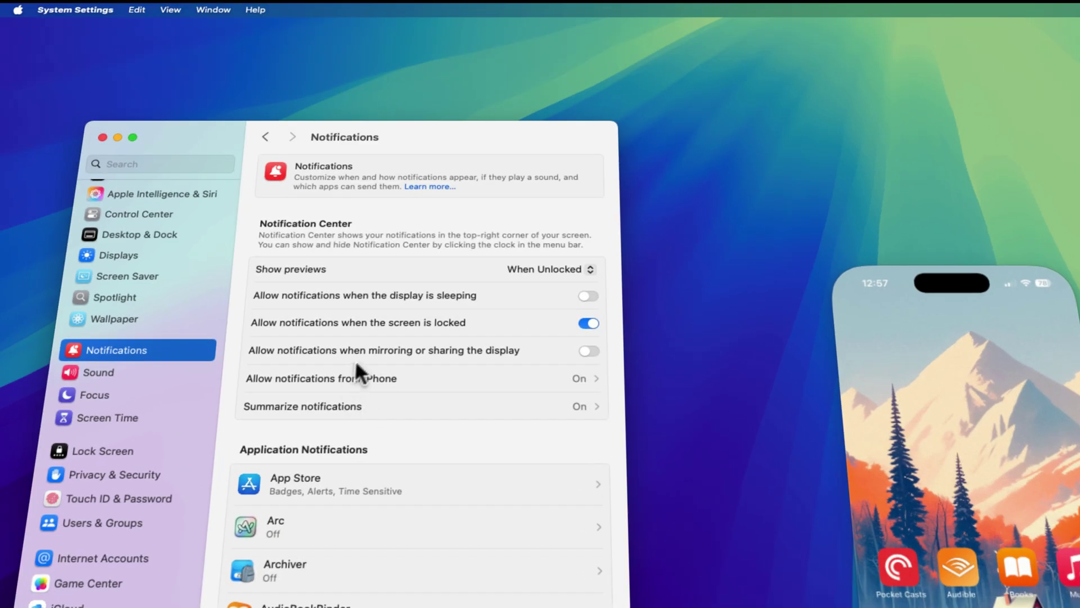
left_click(392, 378)
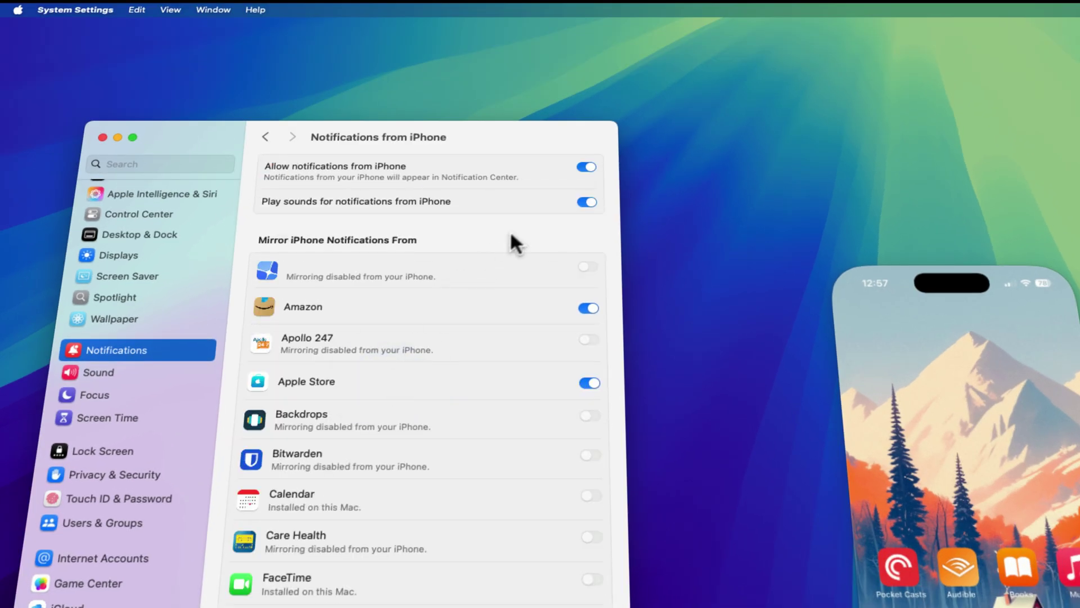
left_click(580, 168)
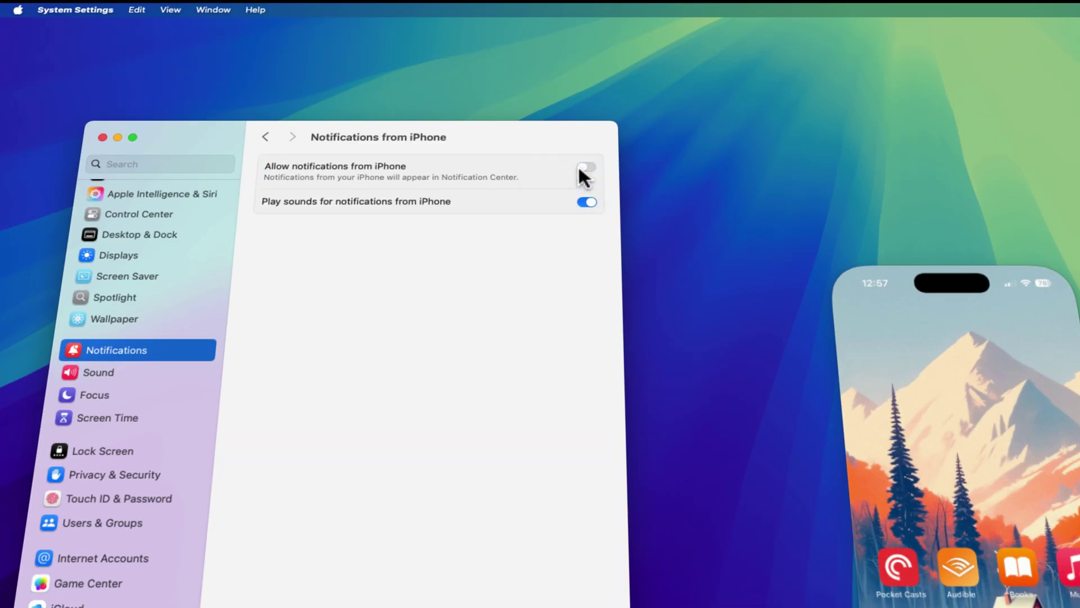
left_click(578, 166)
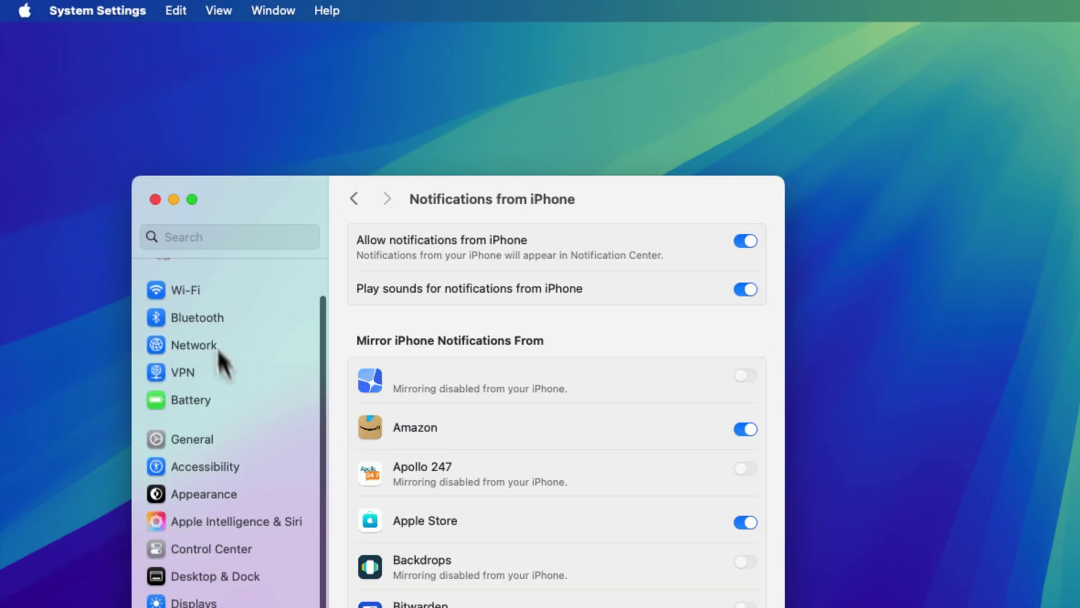
Step: Bring up the Private Wi-Fi address choices in the Falselight network's Wi-Fi details
left_click(216, 291)
left_click(728, 299)
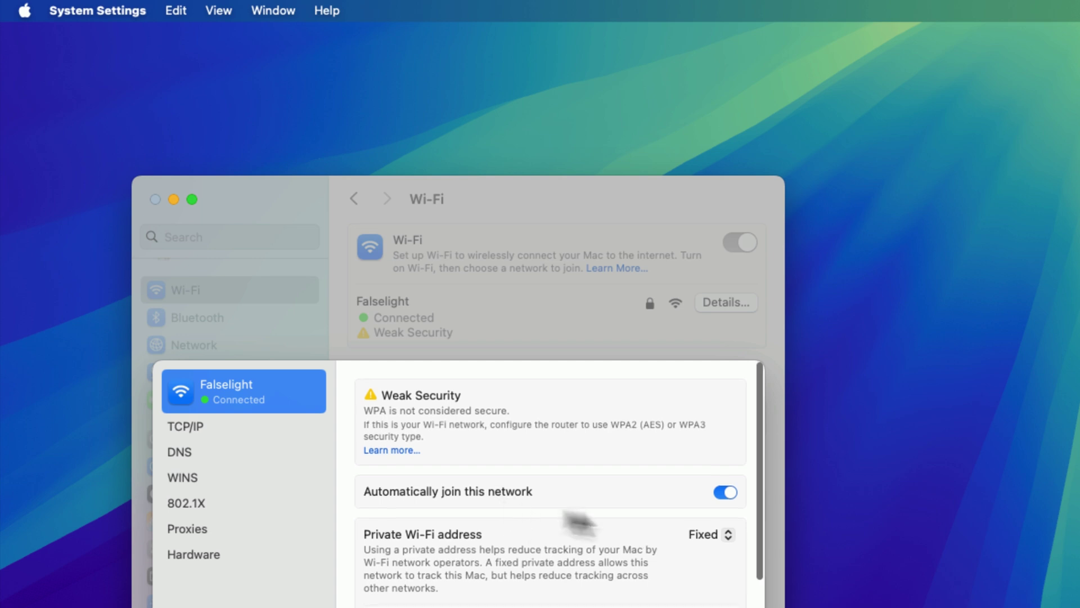
left_click(713, 532)
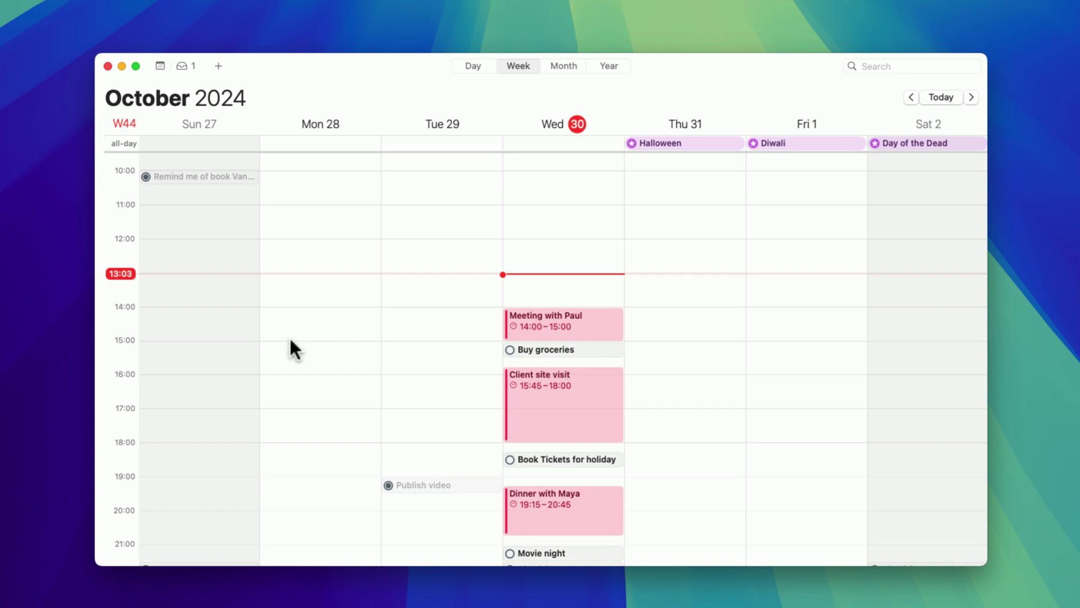
Step: Uncheck Scheduled Reminders and add 'New reminder' on Thursday 31 at 15:15
left_click(160, 65)
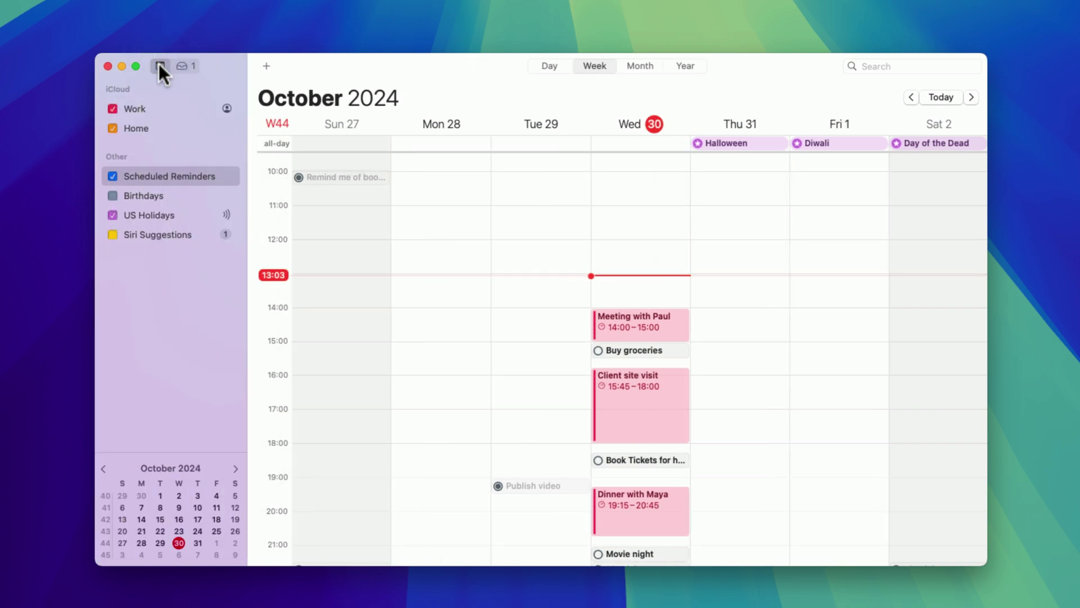
left_click(113, 176)
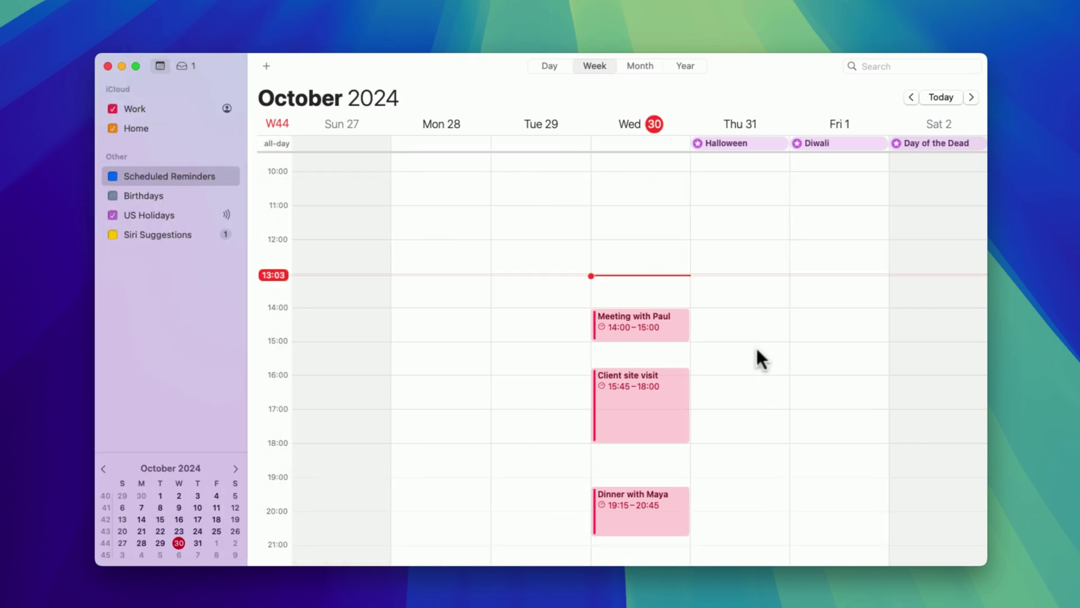
left_click_drag(757, 351, 762, 392)
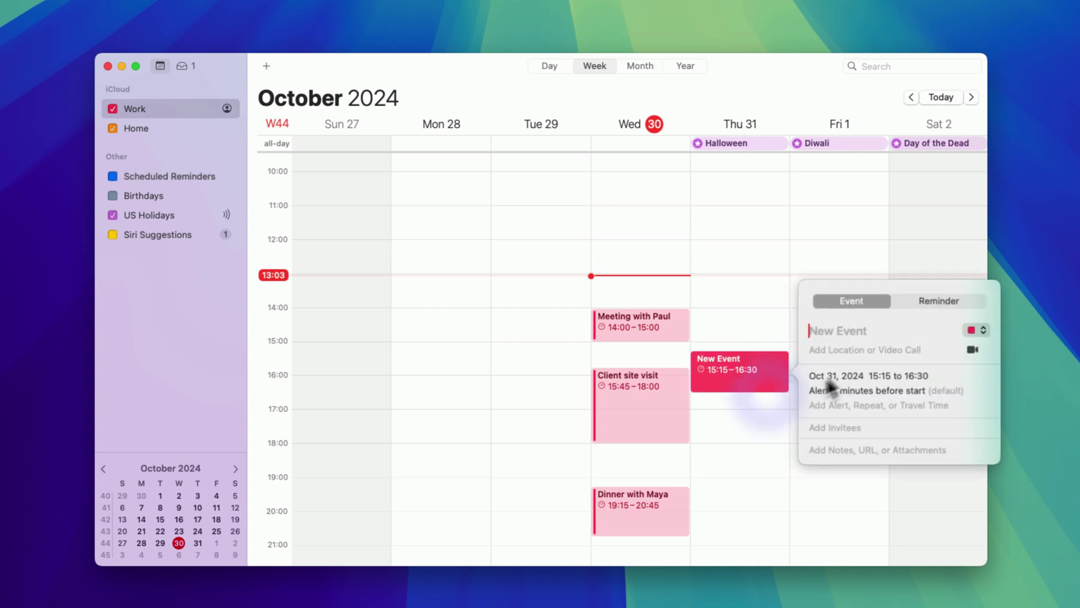
left_click(927, 304)
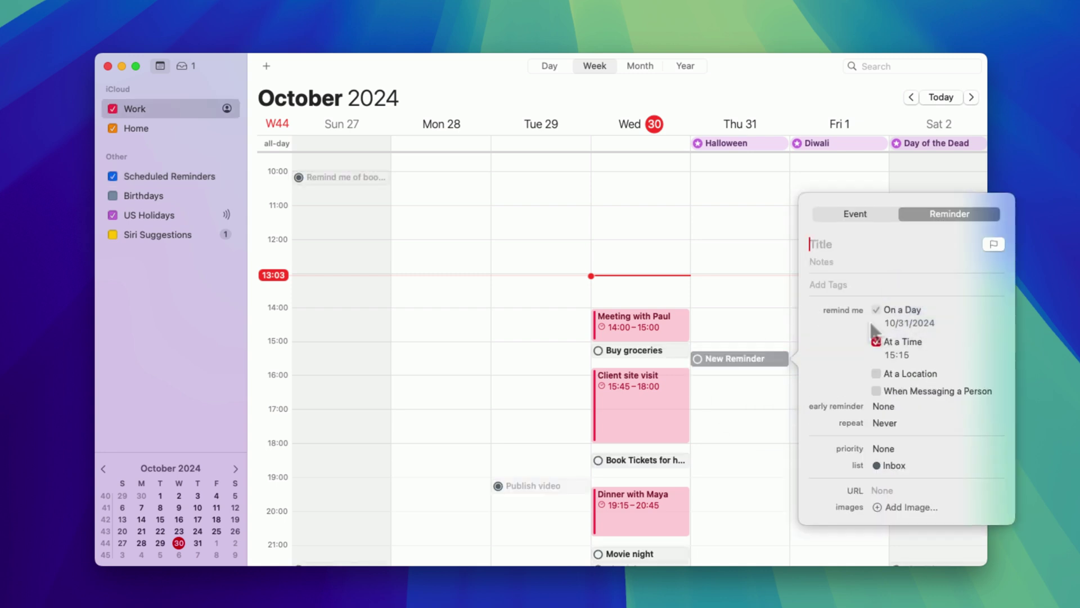
type("New reminder")
key("Return")
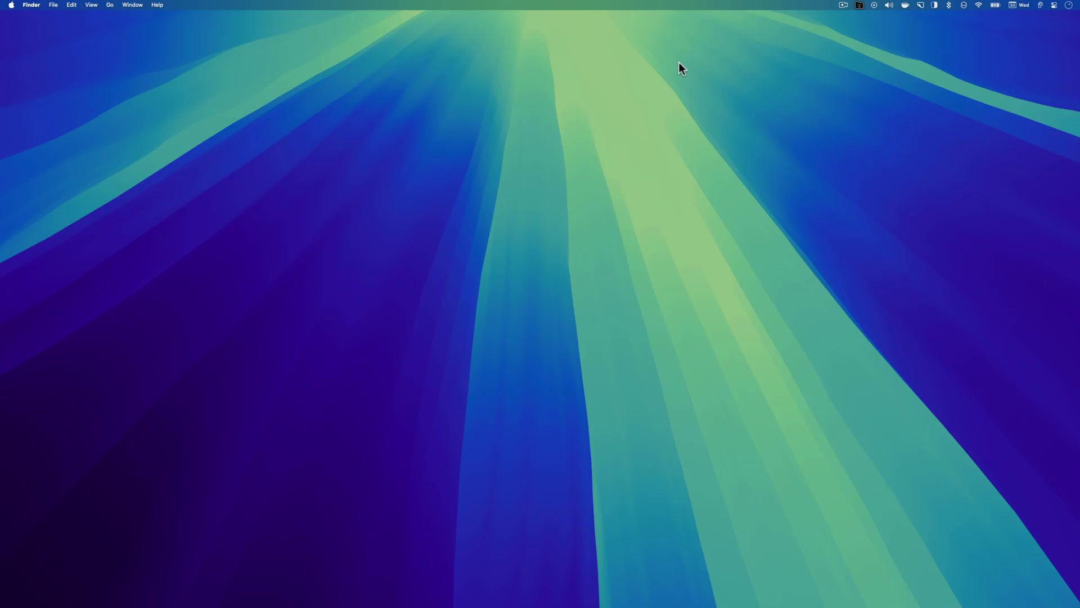
Step: Set the My Documents folder in iCloud Drive to Keep Downloaded
key("super+n")
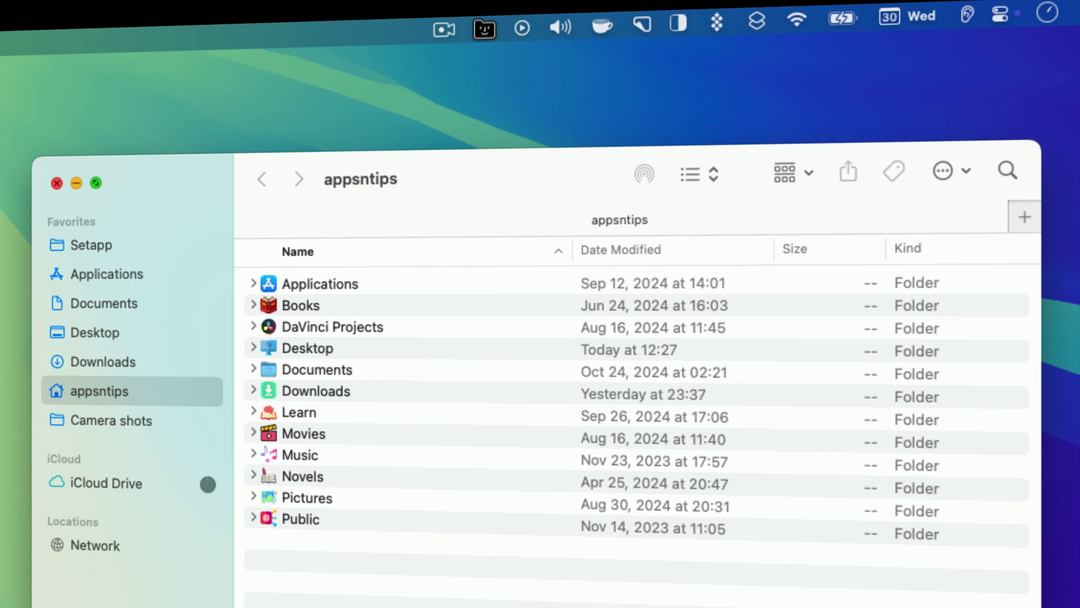
left_click(115, 485)
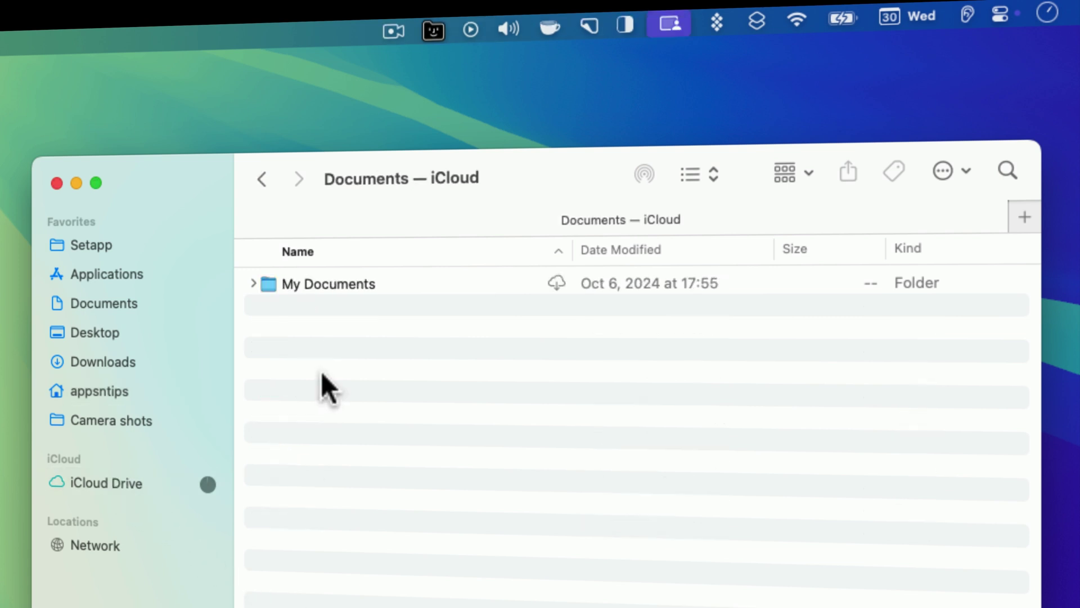
right_click(339, 279)
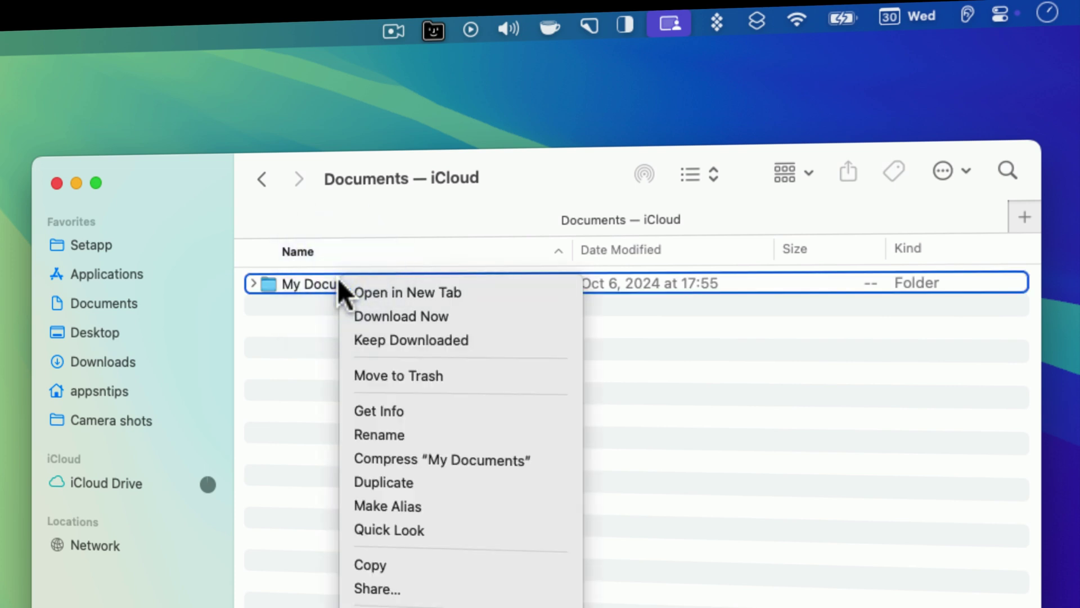
left_click(387, 338)
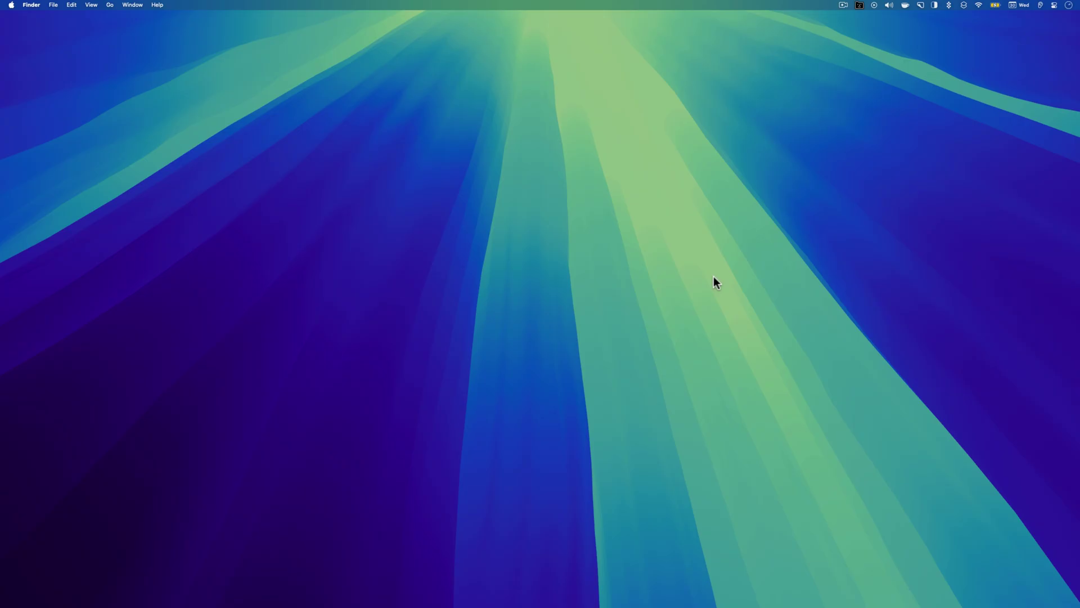
Step: Switch off the Low Power toggle in the menu bar battery menu
left_click(995, 5)
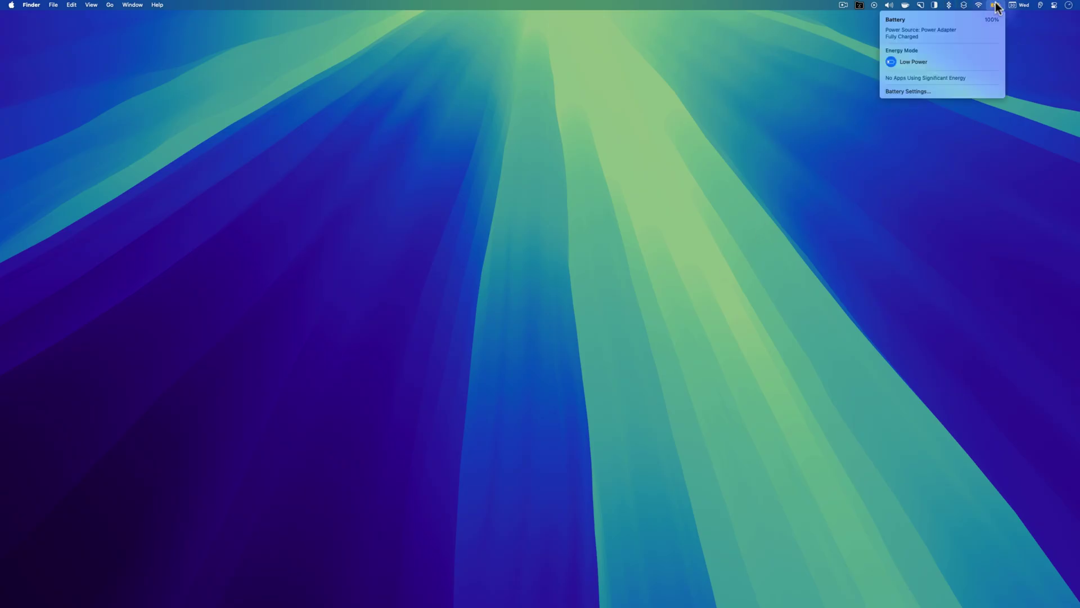
left_click(911, 59)
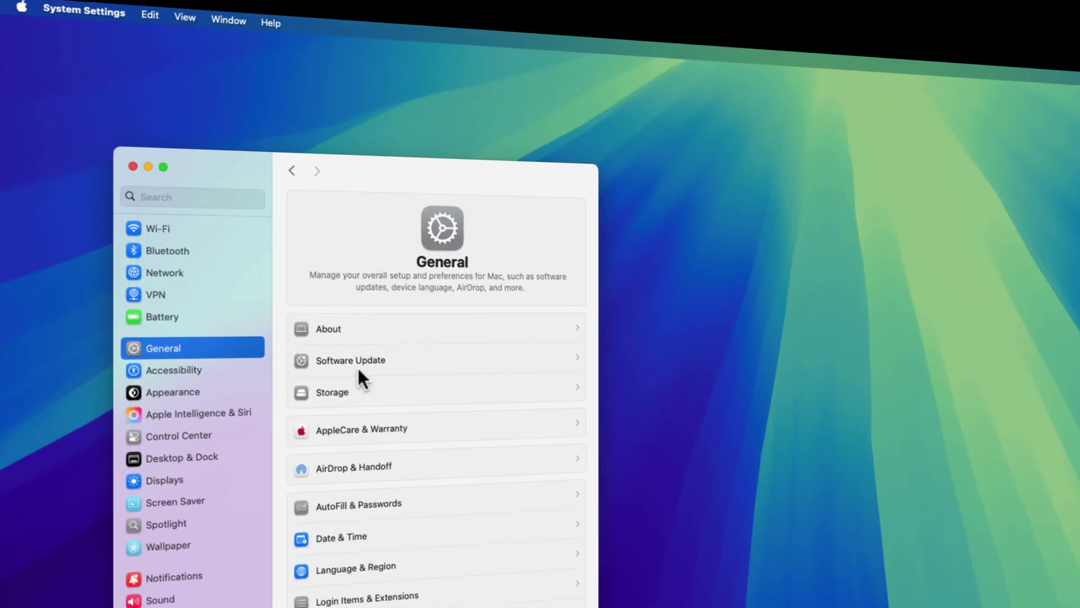
Step: Set Low Power Mode to Never in the Battery settings
left_click(166, 316)
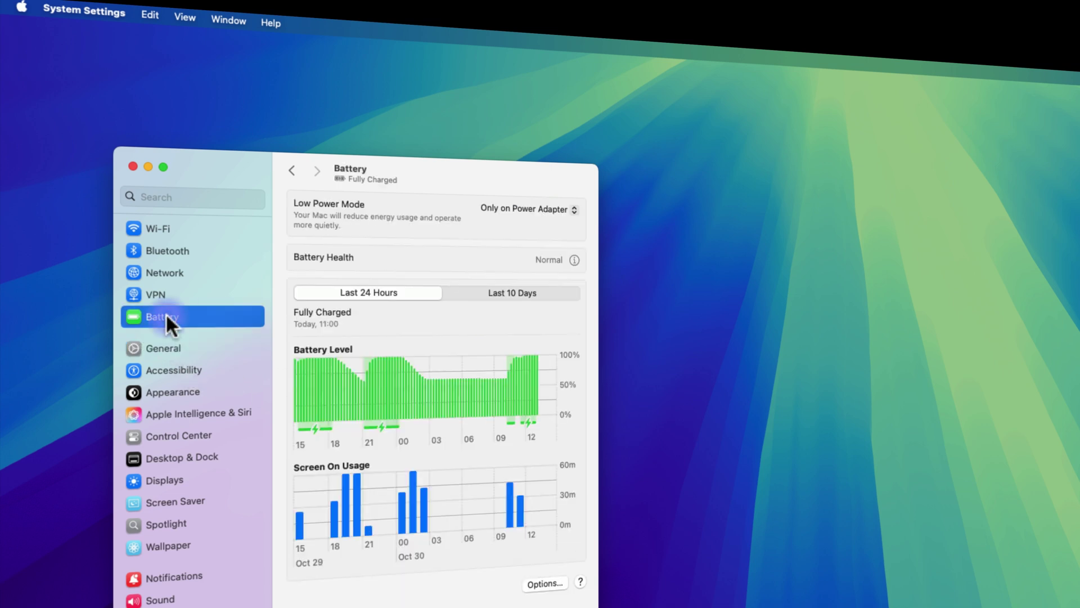
left_click(549, 207)
left_click(526, 171)
left_click(552, 208)
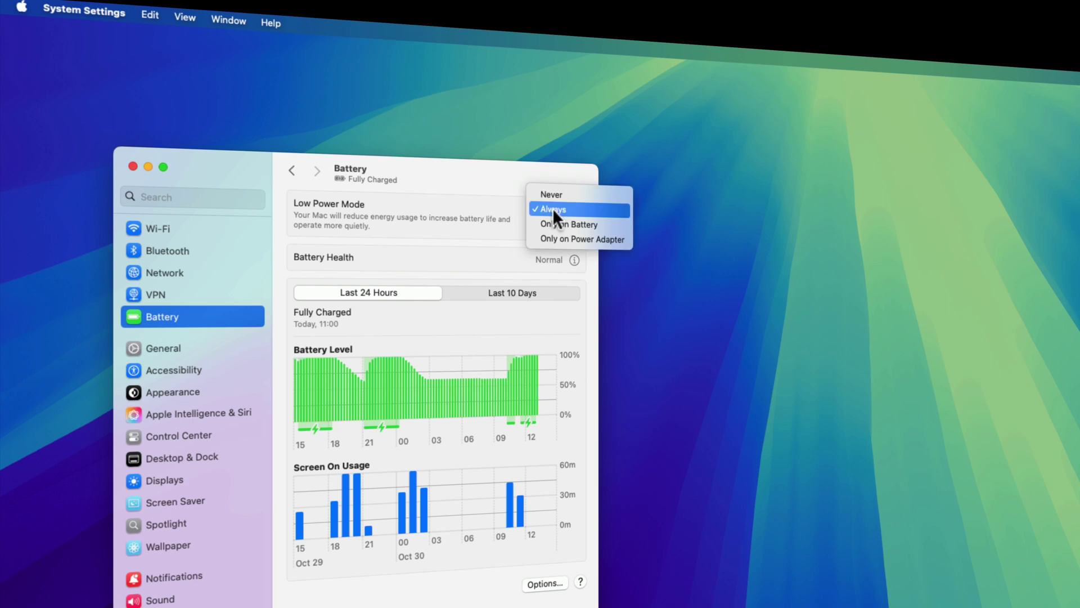
left_click(541, 191)
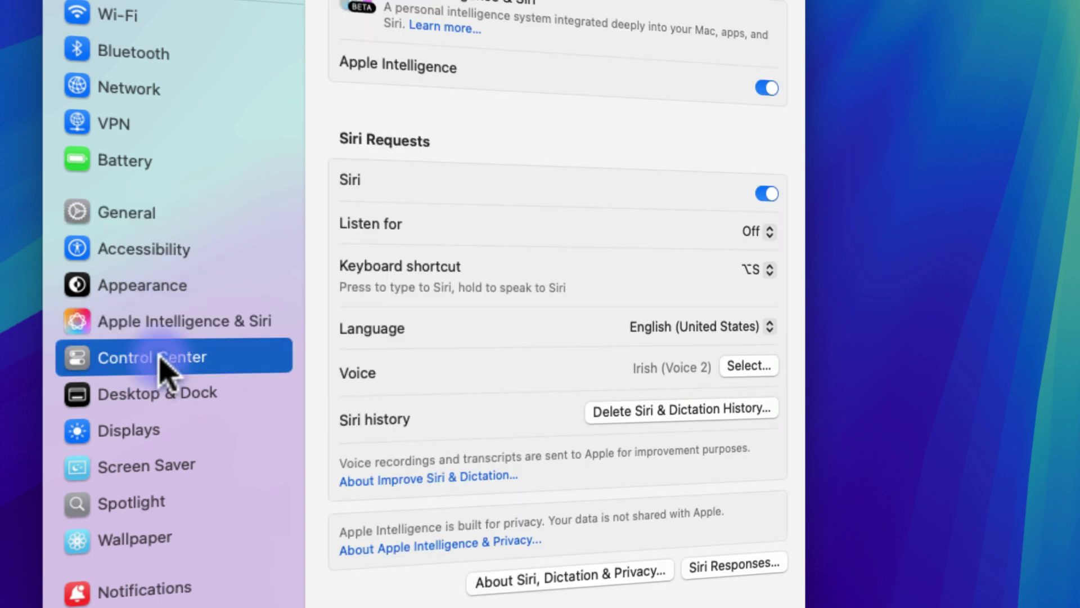
Step: Set the Battery module's Show Energy Mode to Always
scroll(566, 406, "down", 3)
scroll(566, 407, "down", 5)
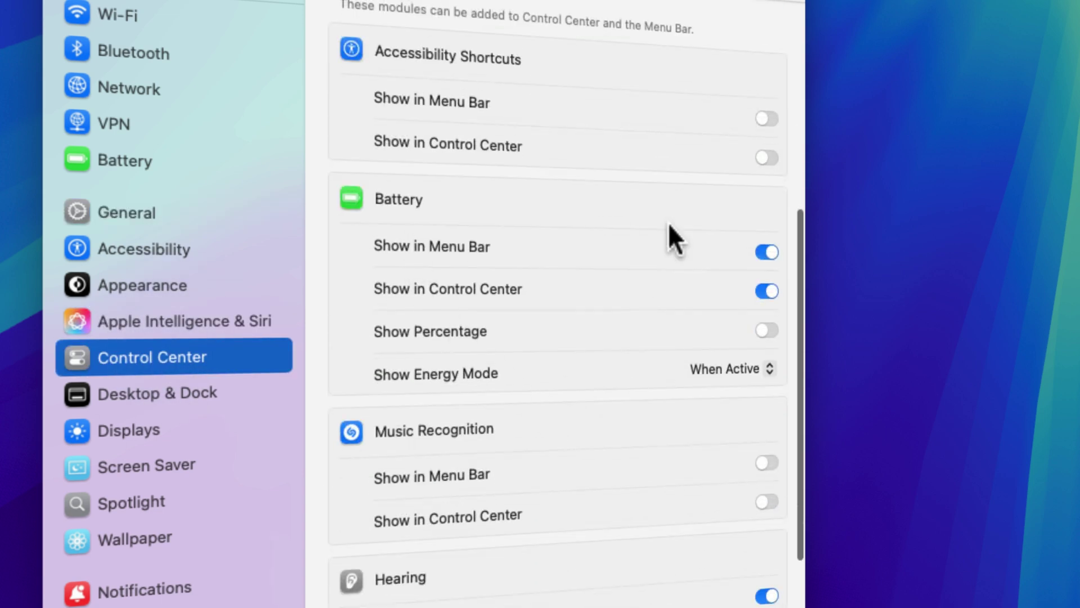
left_click(707, 369)
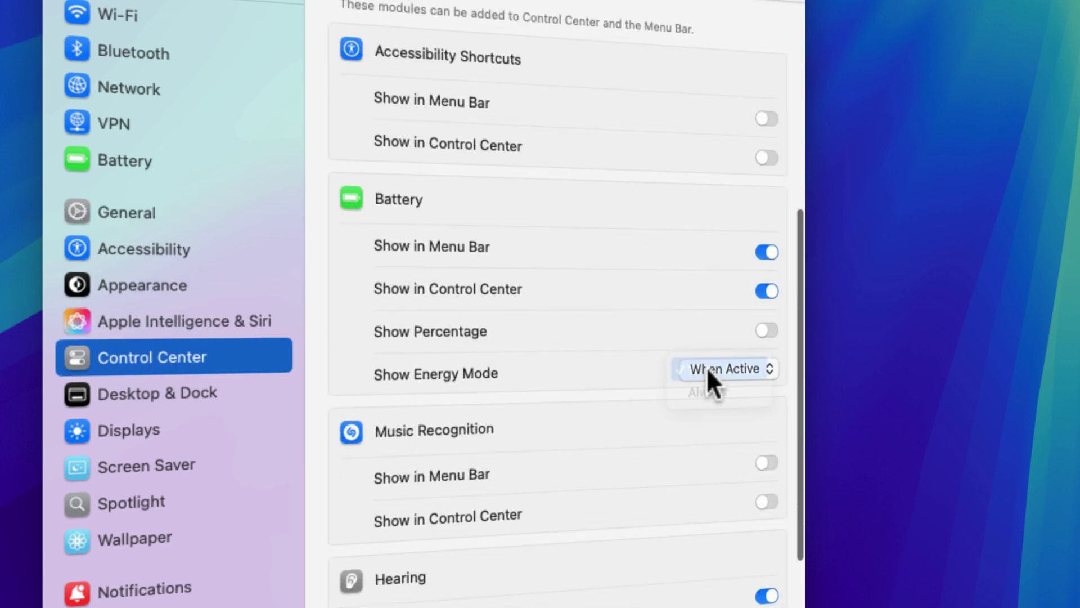
left_click(701, 389)
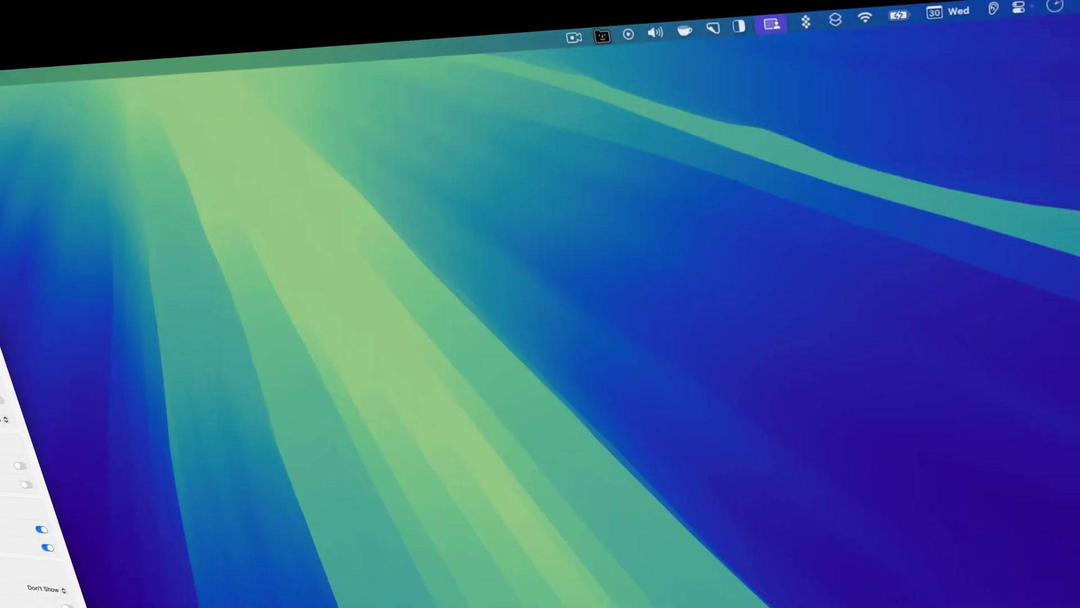
Step: Turn Low Power mode on from the menu bar battery menu
left_click(897, 16)
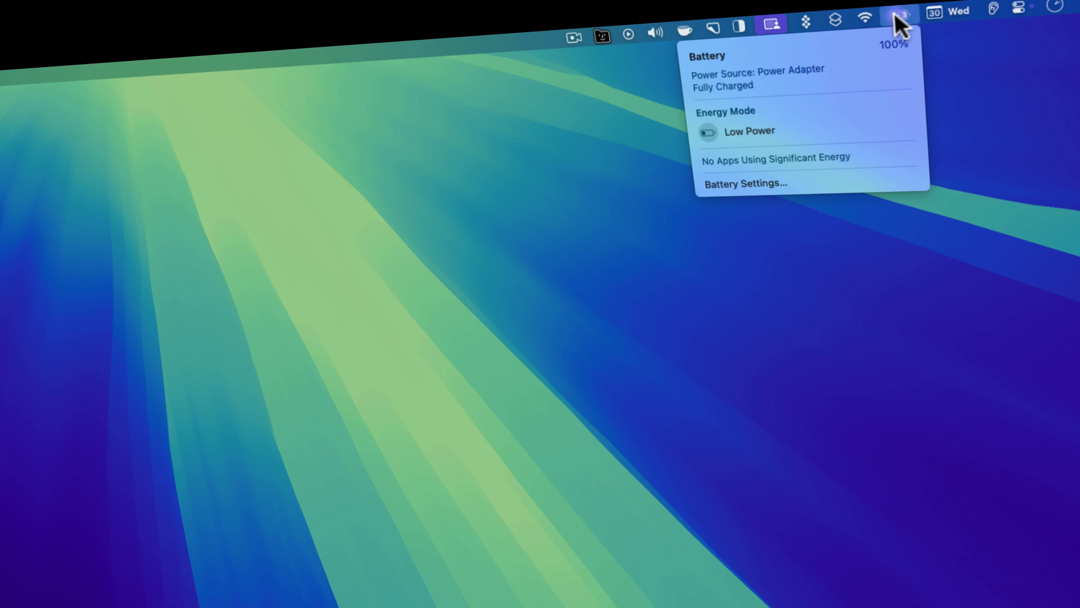
left_click(791, 126)
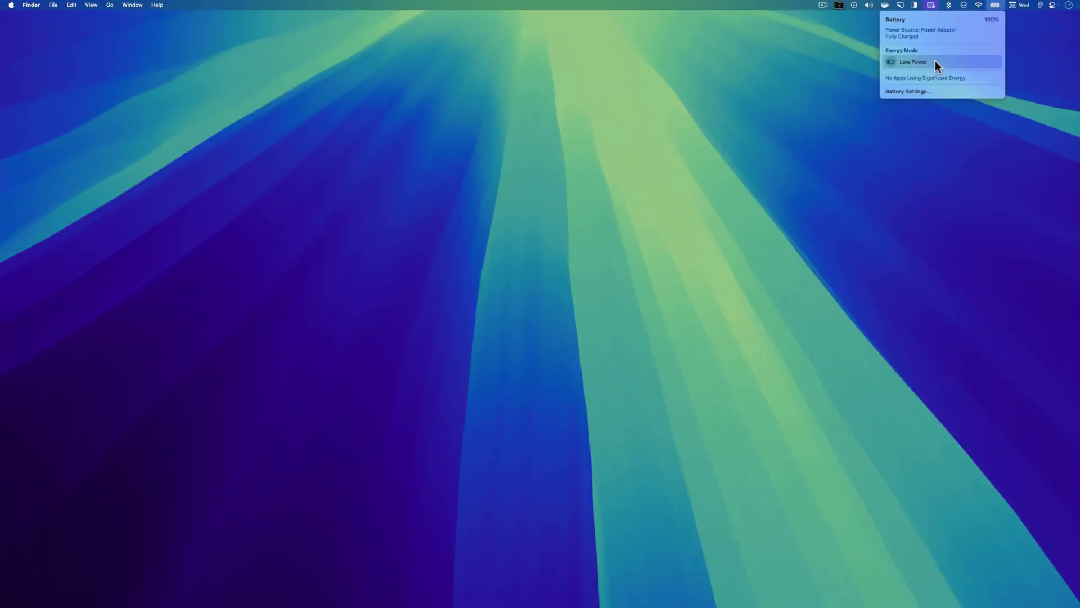